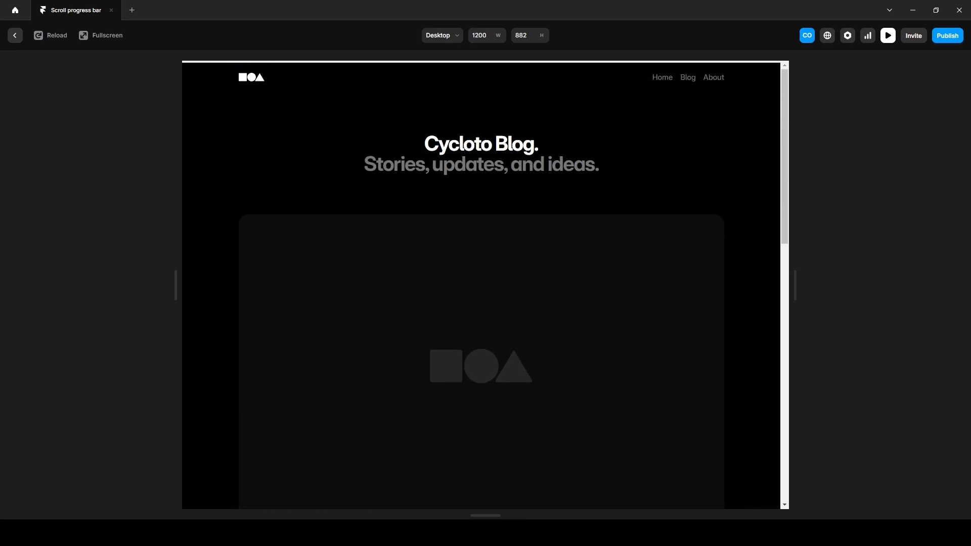
# Leave the preview and examine the properties of the ScrollProgressBar component inside the Desktop breakpoint.
pyautogui.click(15, 35)
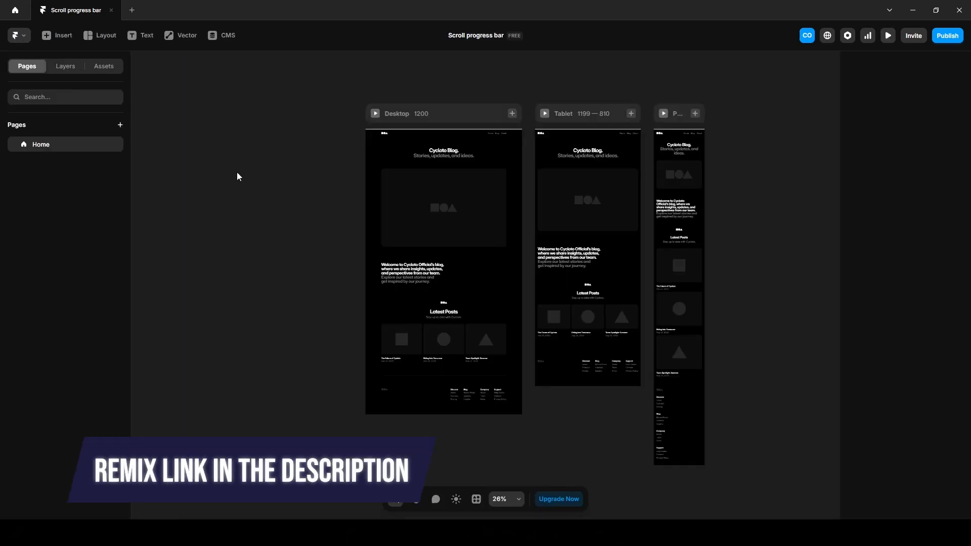
pyautogui.click(66, 66)
pyautogui.click(38, 148)
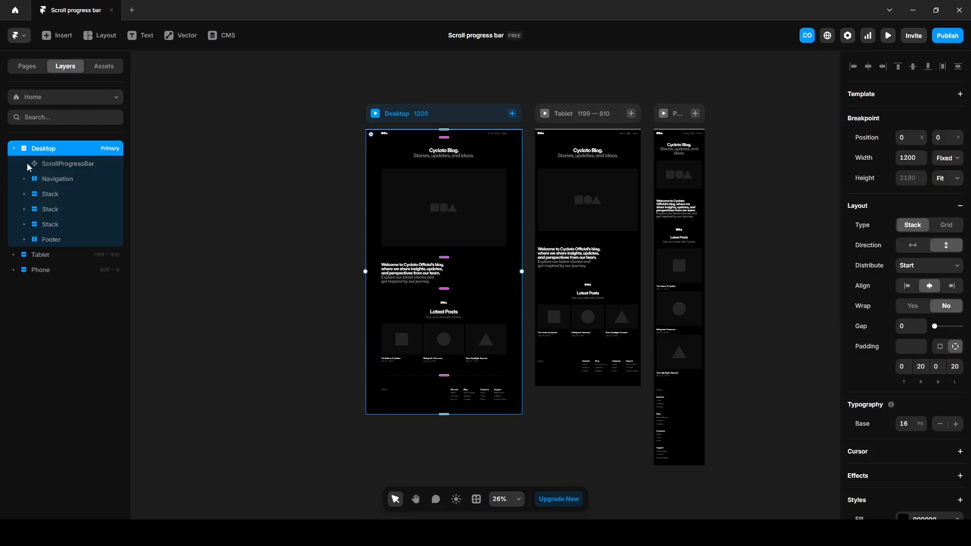
pyautogui.click(53, 164)
pyautogui.scroll(-3, 923, 398)
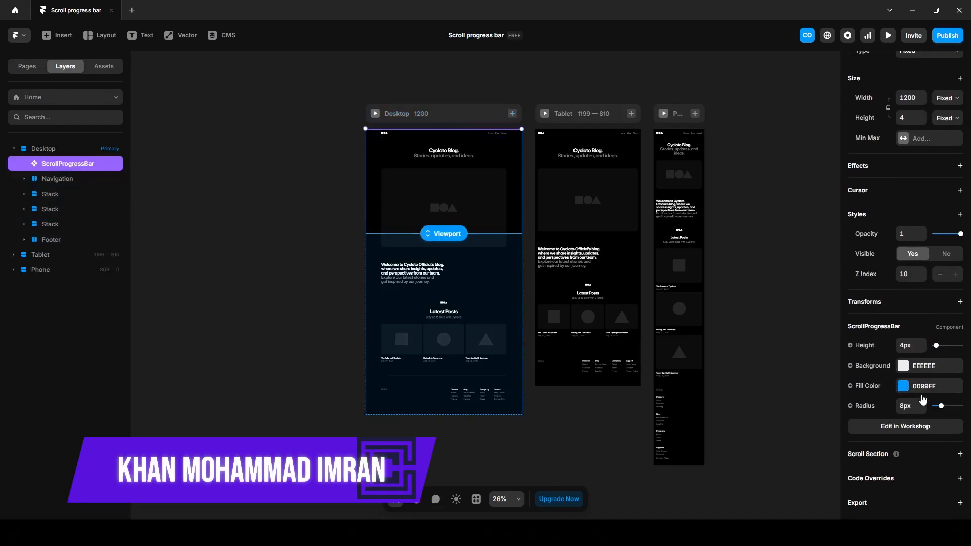
pyautogui.scroll(3, 922, 398)
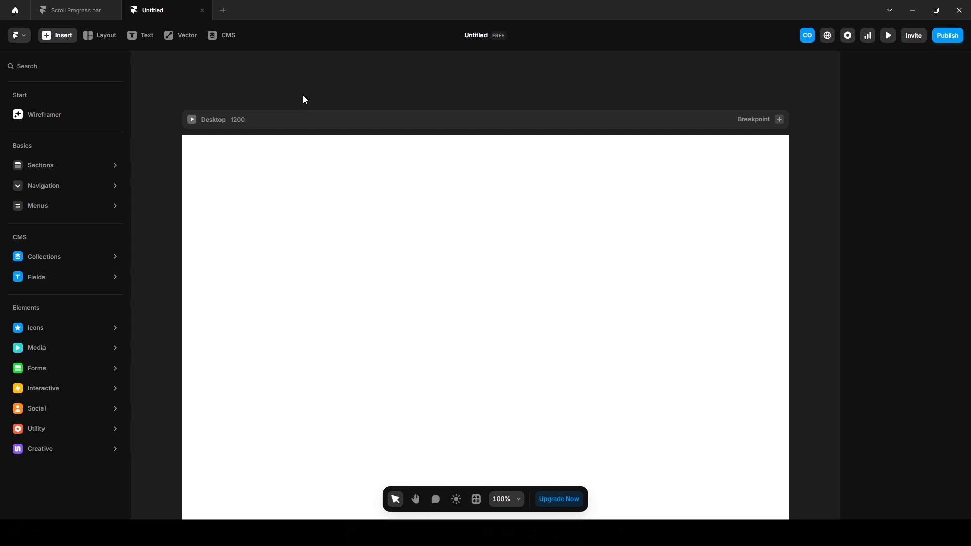
# Generate page content for the Desktop breakpoint with Wireframer using the prompt "Create a blog page in dark mode".
pyautogui.click(285, 79)
pyautogui.click(50, 40)
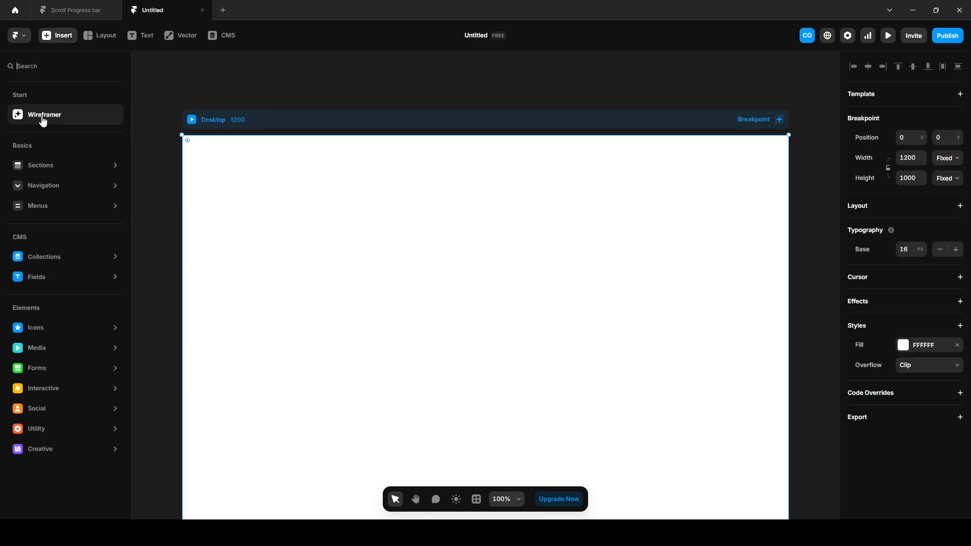
pyautogui.click(18, 35)
pyautogui.moveTo(26, 171)
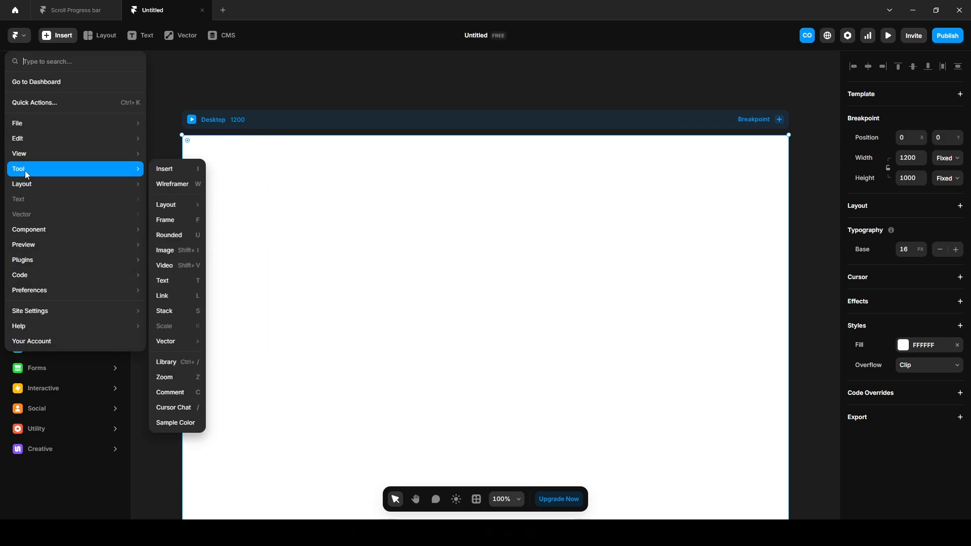
pyautogui.click(173, 187)
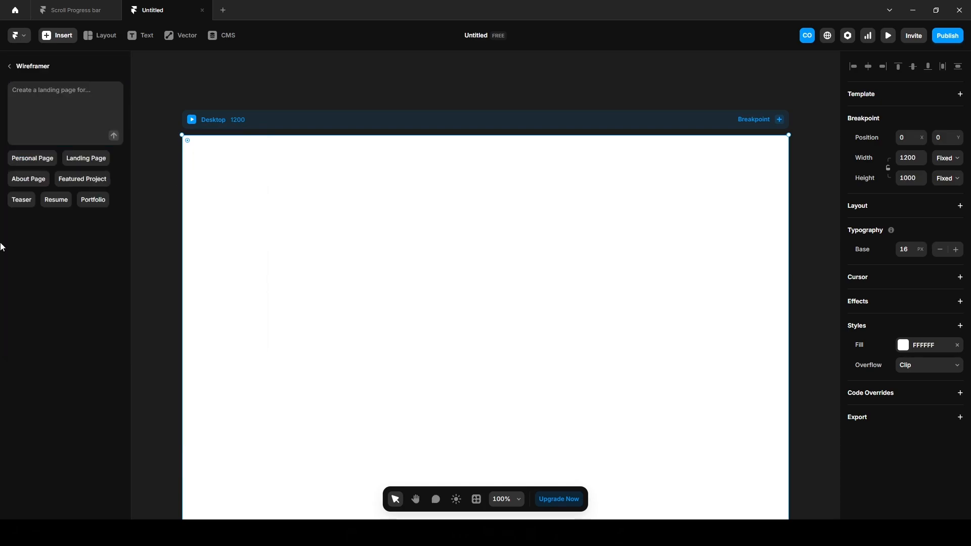
pyautogui.click(38, 100)
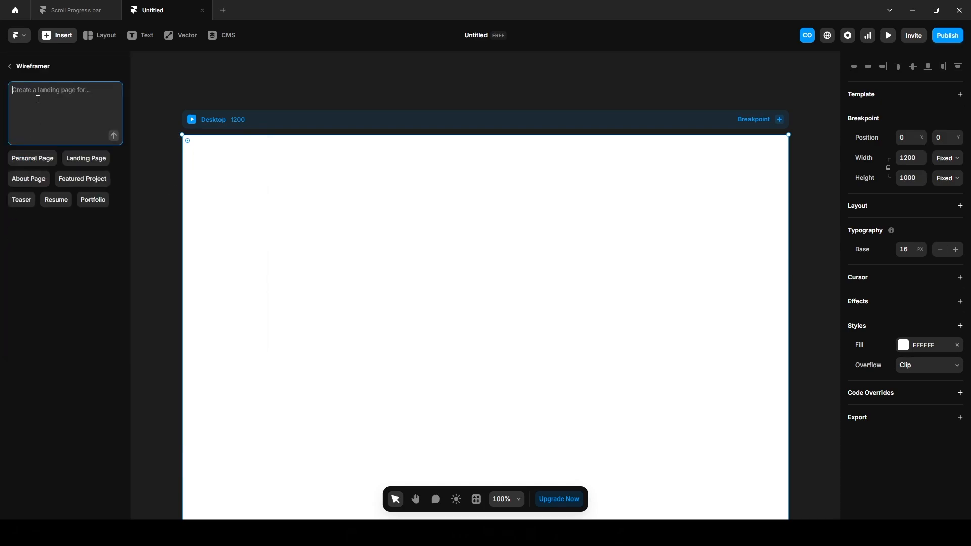
pyautogui.write('Create a blog page in dark mode')
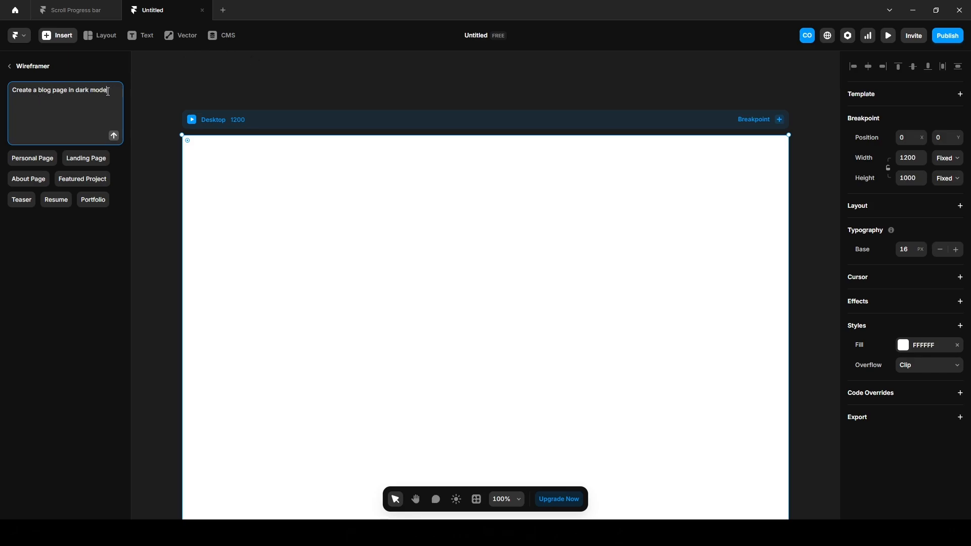
pyautogui.press('Return')
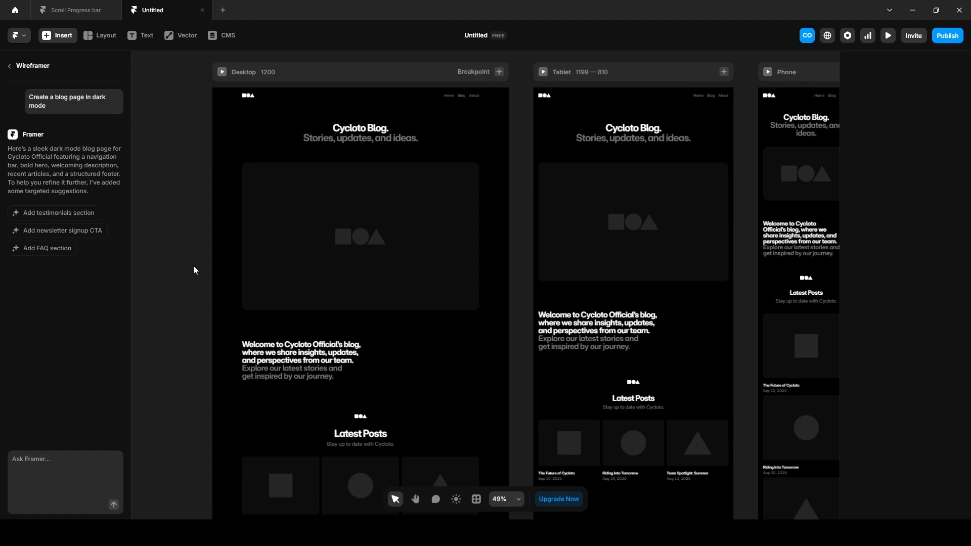
# Find the Workshop plugin among all plugins and open it.
pyautogui.click(19, 36)
pyautogui.moveTo(34, 259)
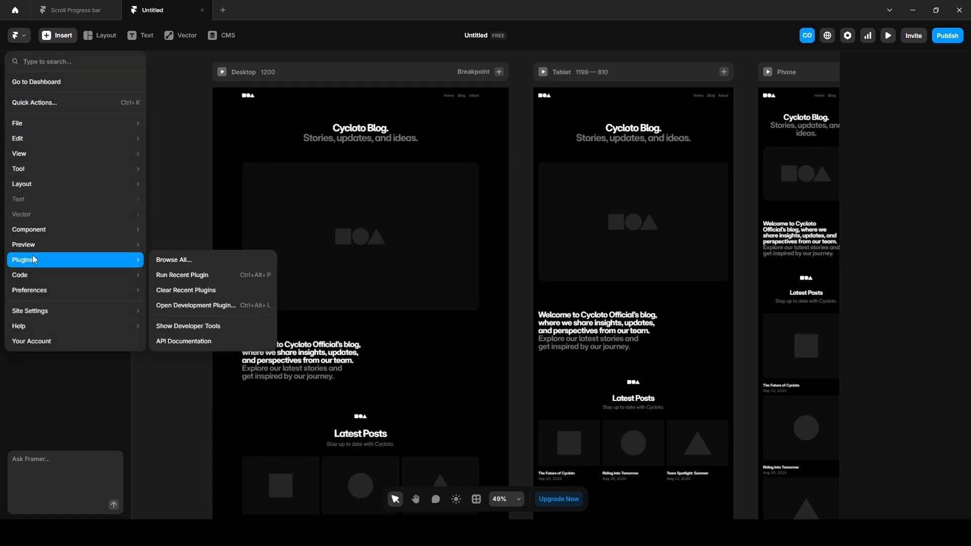
pyautogui.click(186, 261)
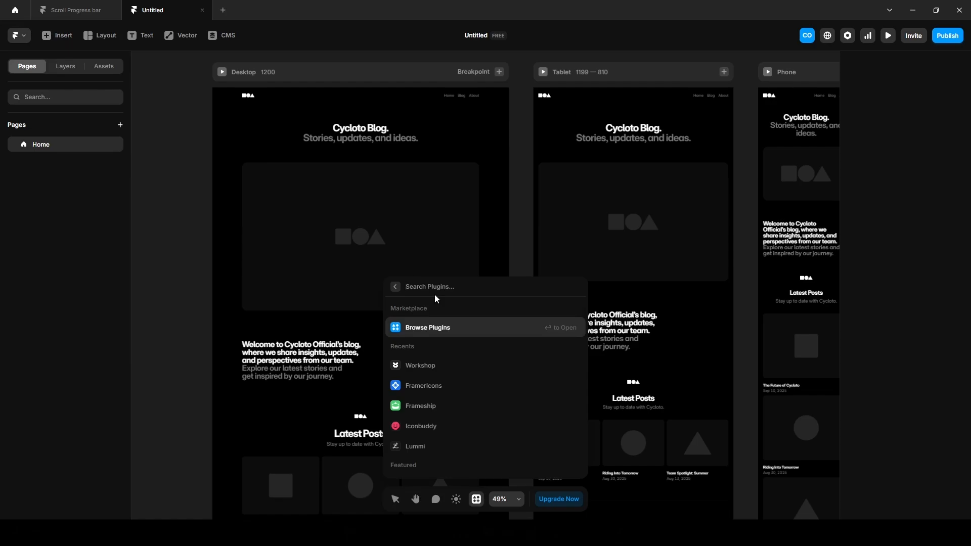
pyautogui.write('works')
pyautogui.press('Return')
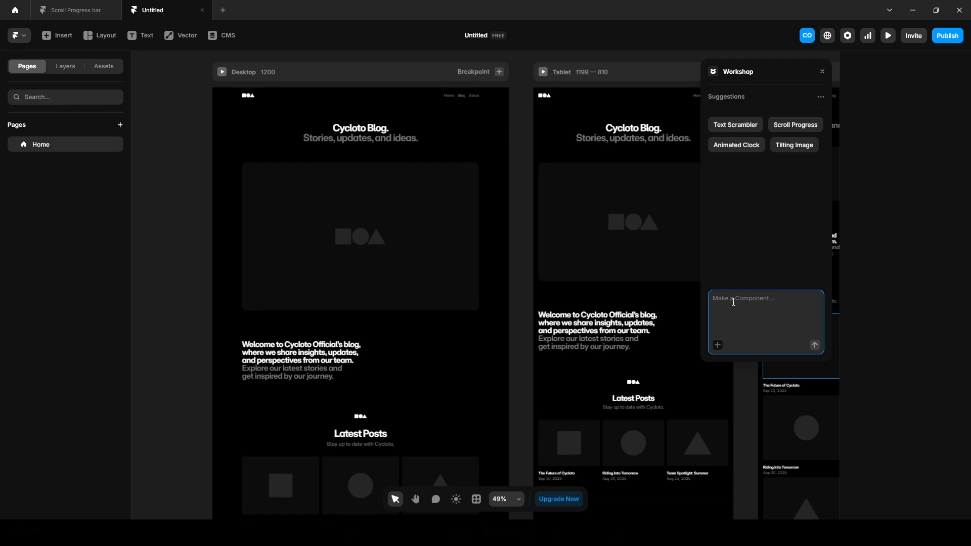
# Generate a Workshop component with the prompt "Create a scroll progress bar that fills as I scroll down the page".
pyautogui.write('Create a scroll progress bar tha')
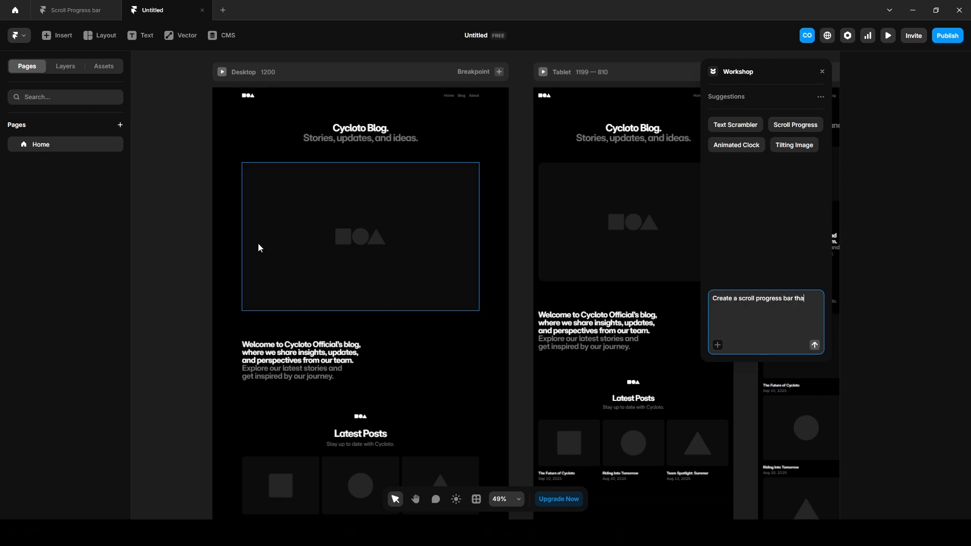
pyautogui.write('t fills as I scroll down the page')
pyautogui.press('Return')
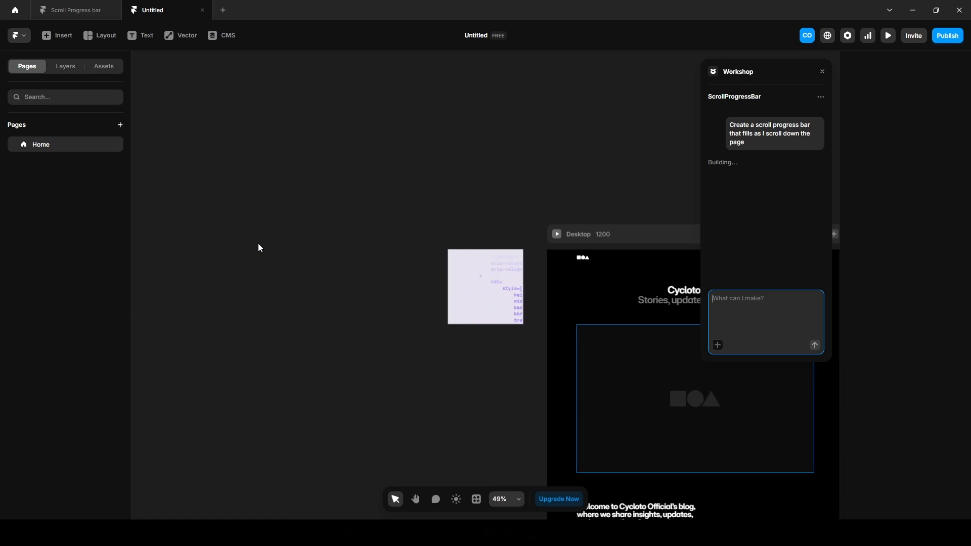
pyautogui.click(258, 244)
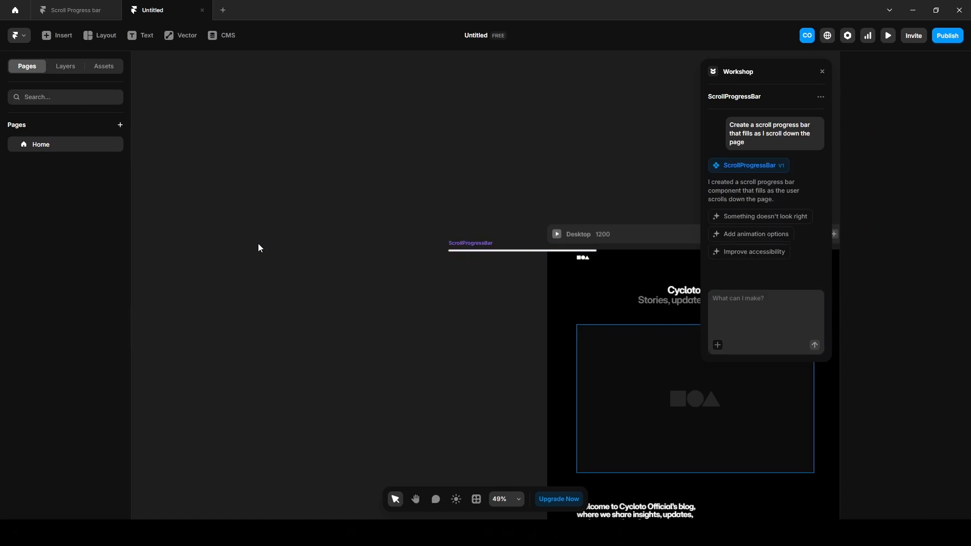
# Move the ScrollProgressBar layer into the Desktop breakpoint as its first child above Navigation, and close Workshop.
pyautogui.click(469, 246)
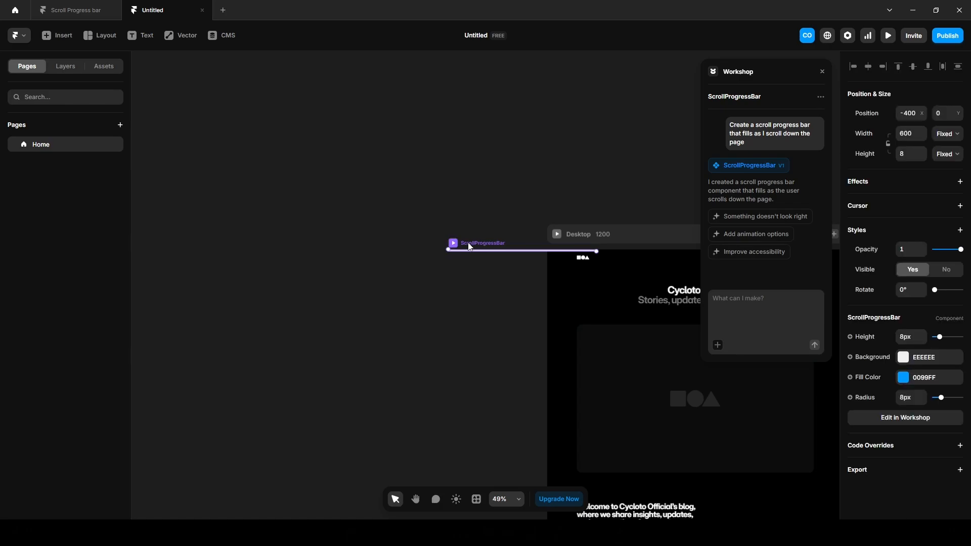
pyautogui.click(65, 66)
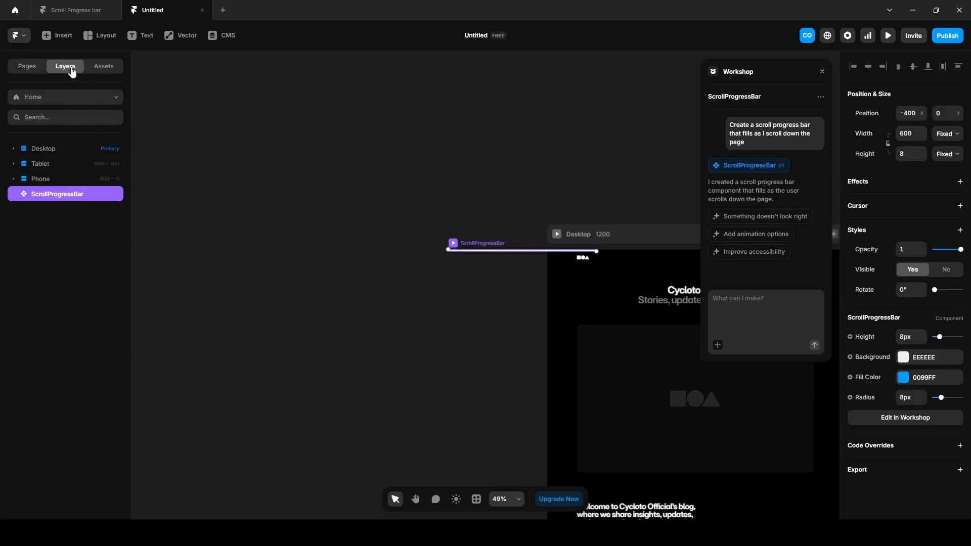
pyautogui.moveTo(43, 194); pyautogui.dragTo(43, 150)
pyautogui.moveTo(65, 238); pyautogui.dragTo(60, 161)
pyautogui.click(822, 71)
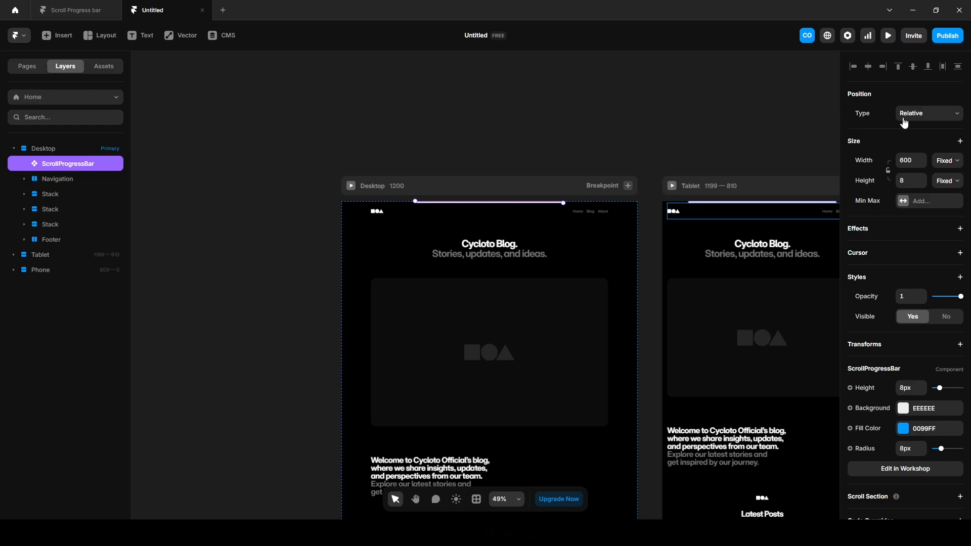
# Set the scroll progress bar's position type to Fixed and its Z index to 10.
pyautogui.click(905, 120)
pyautogui.click(911, 152)
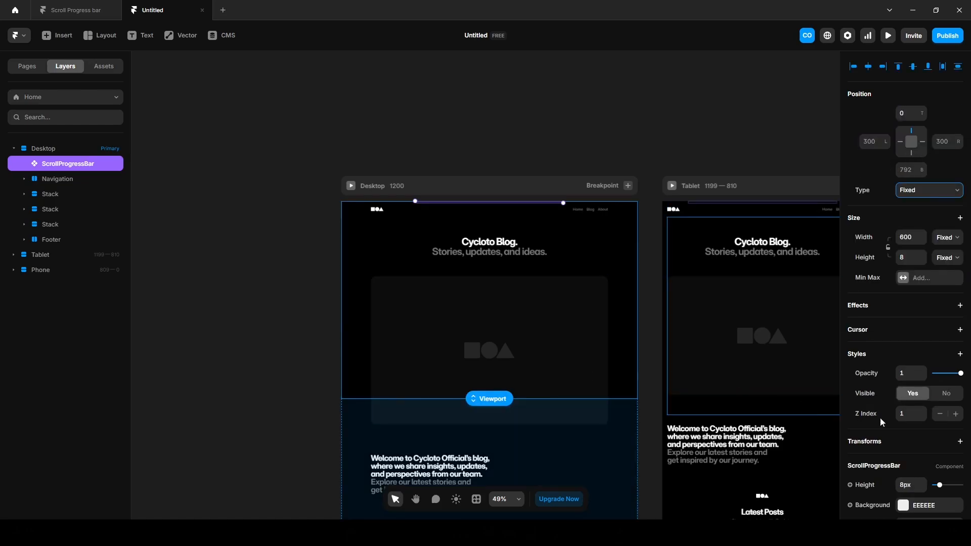
pyautogui.click(910, 419)
# Set the scroll progress bar's width to 1200 and deselect it.
pyautogui.click(908, 238)
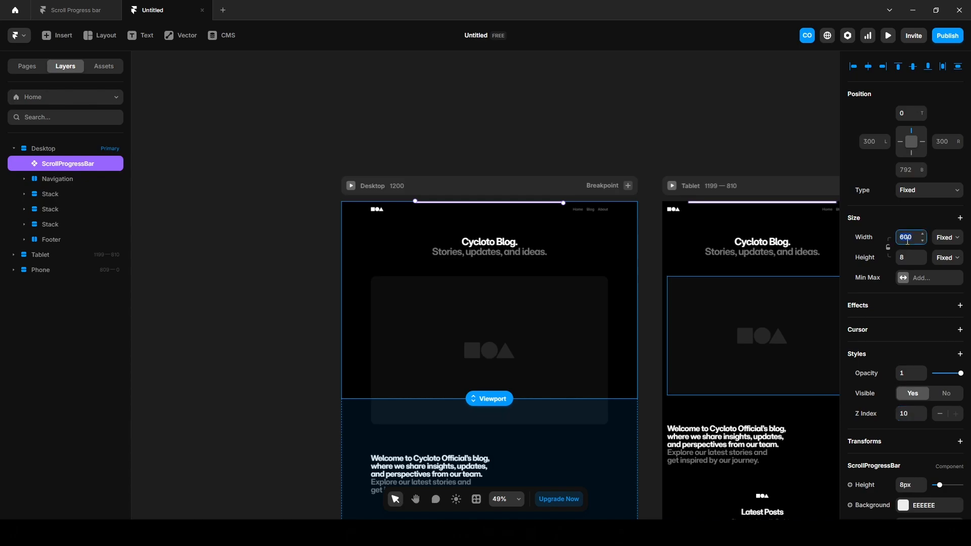
pyautogui.write('1200')
pyautogui.press('Return')
pyautogui.click(267, 331)
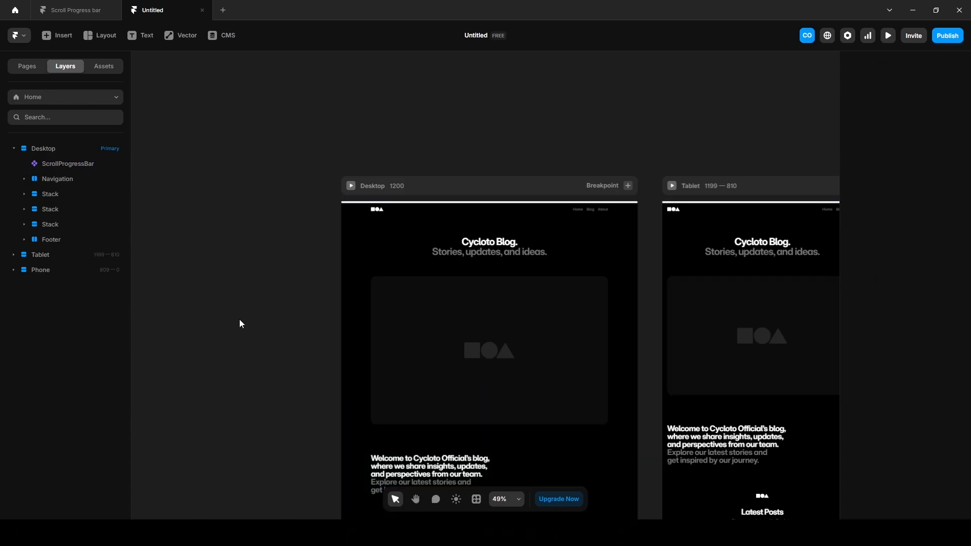
# Preview the page, scroll down and up to check how the progress bar fills, and return to the canvas.
pyautogui.click(888, 36)
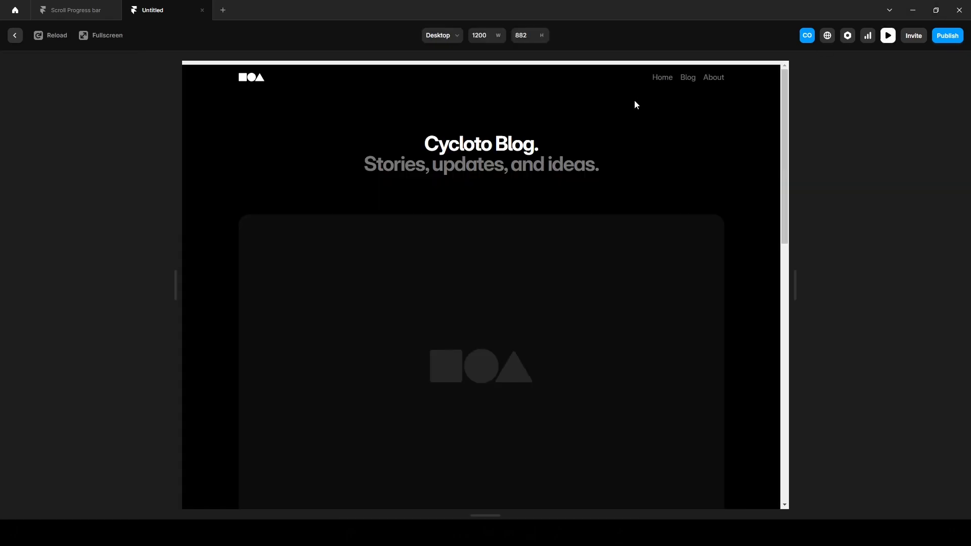
pyautogui.scroll(-5, 529, 304)
pyautogui.scroll(-4, 528, 304)
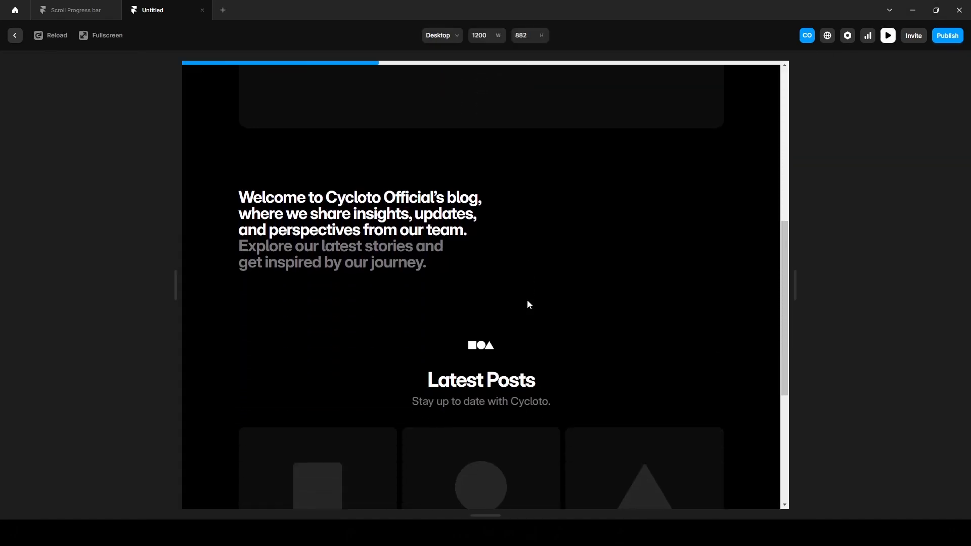
pyautogui.scroll(-3, 527, 304)
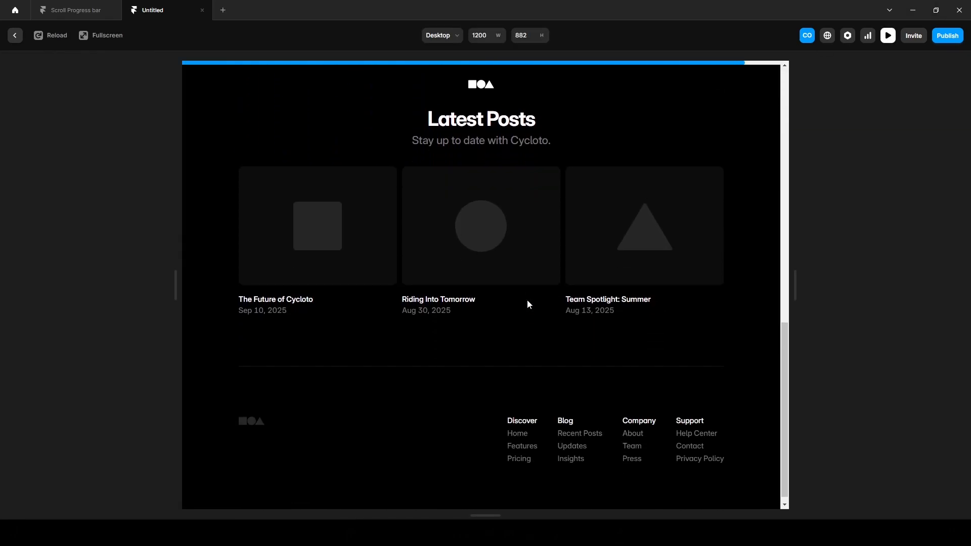
pyautogui.scroll(10, 528, 304)
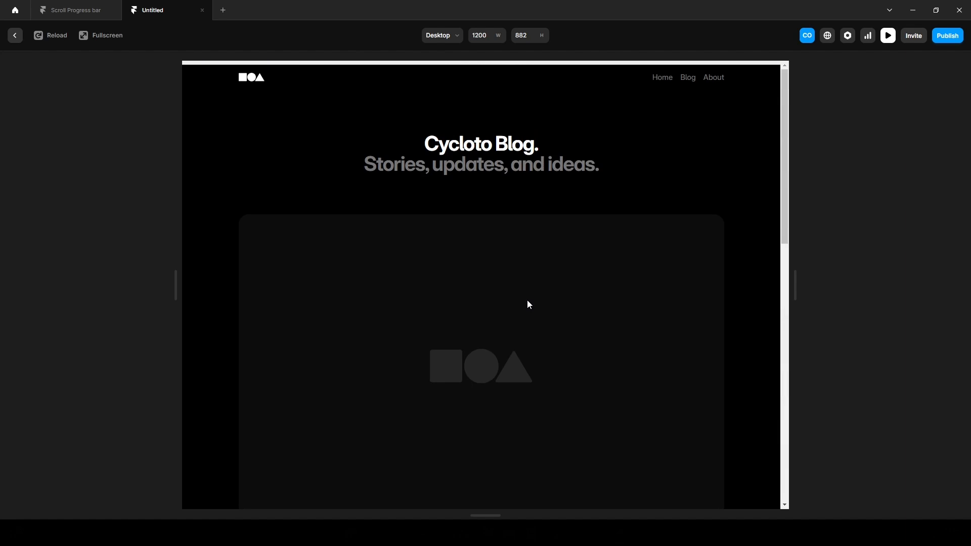
pyautogui.scroll(-10, 526, 324)
pyautogui.click(15, 36)
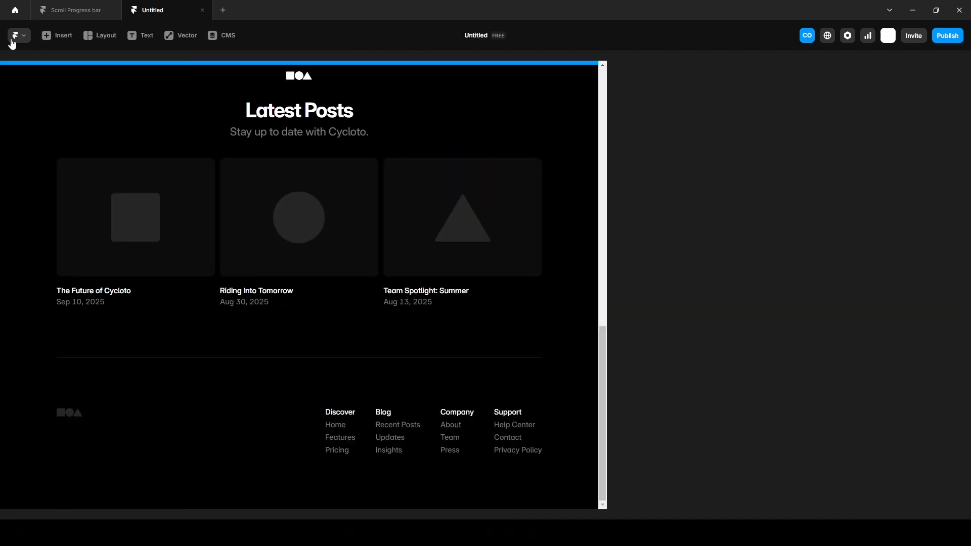
# Set the ScrollProgressBar component's background color to red DE1212.
pyautogui.click(69, 167)
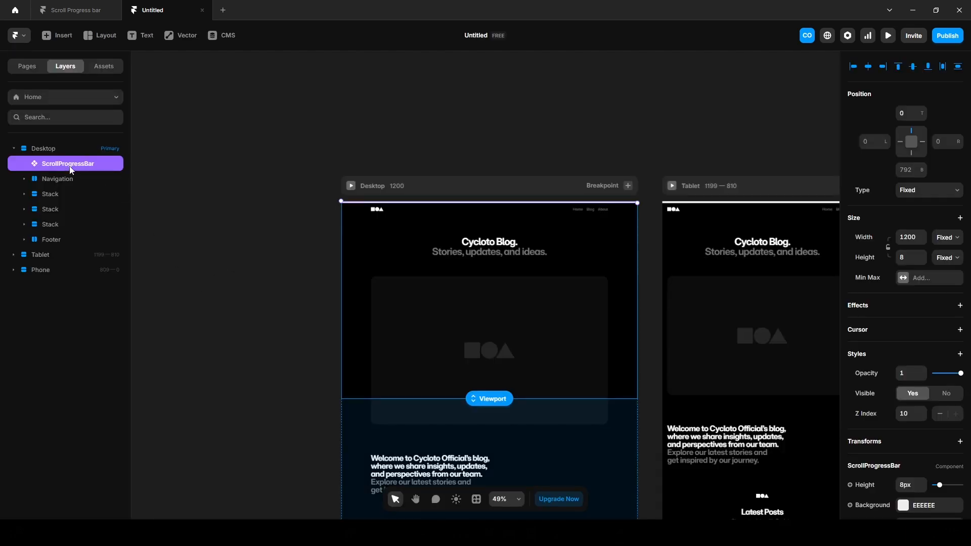
pyautogui.scroll(-3, 892, 424)
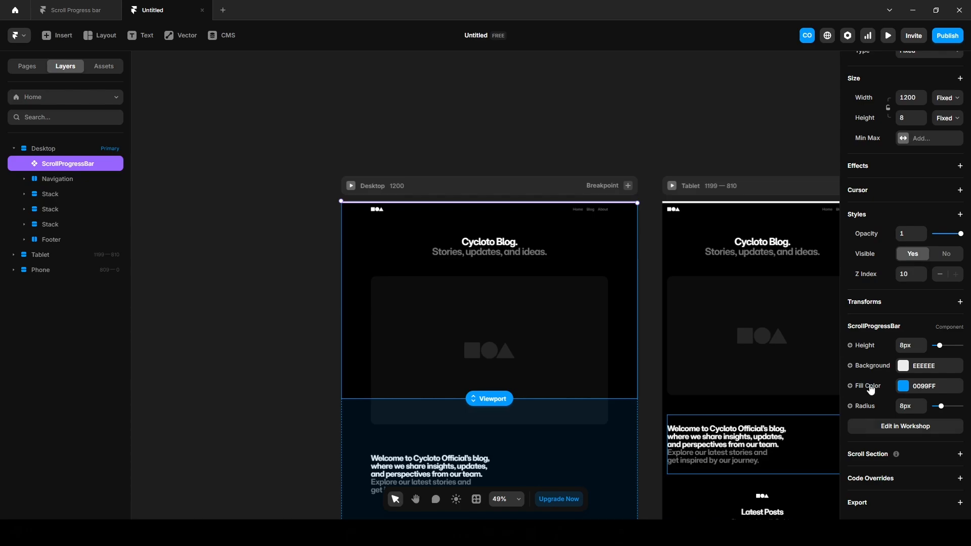
pyautogui.click(903, 368)
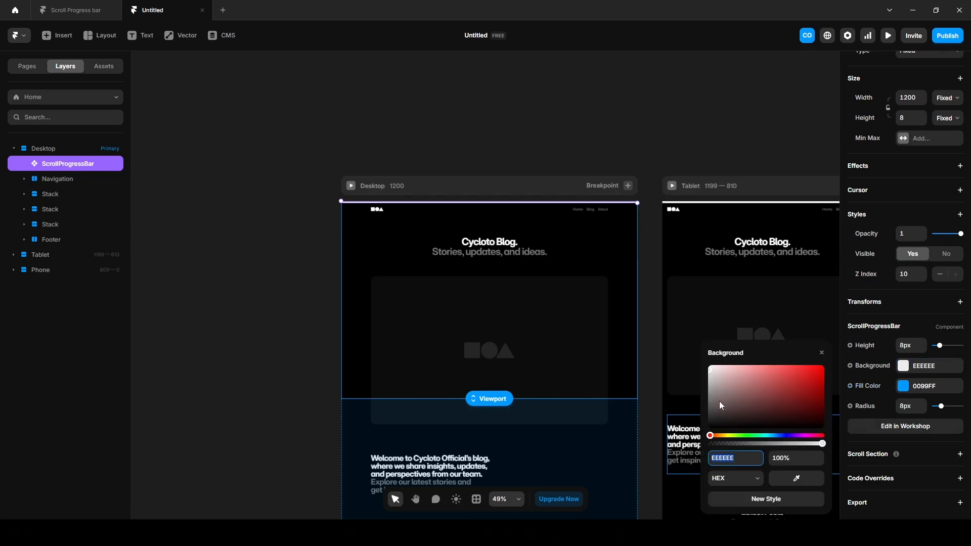
pyautogui.click(813, 381)
# Set the ScrollProgressBar component's fill color to yellow D6D91E.
pyautogui.click(903, 391)
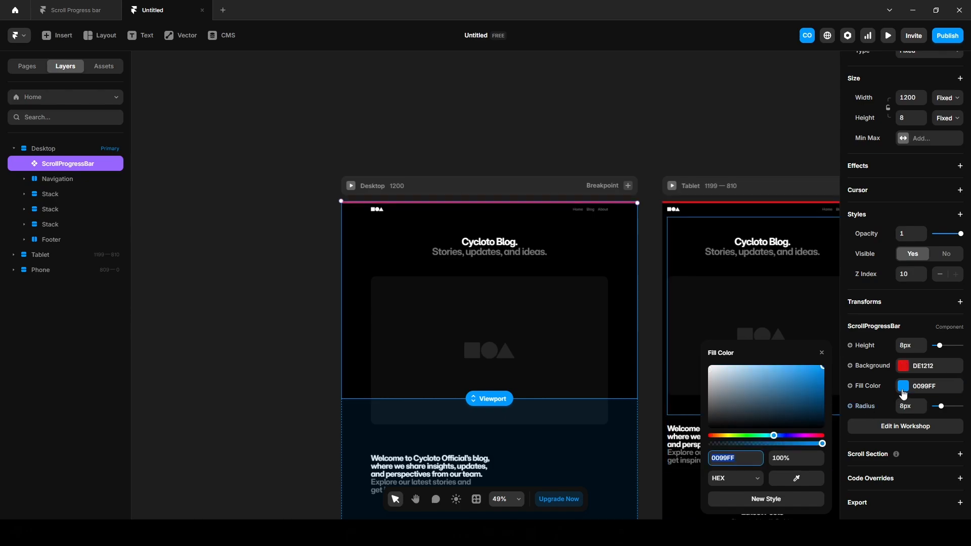
pyautogui.click(729, 438)
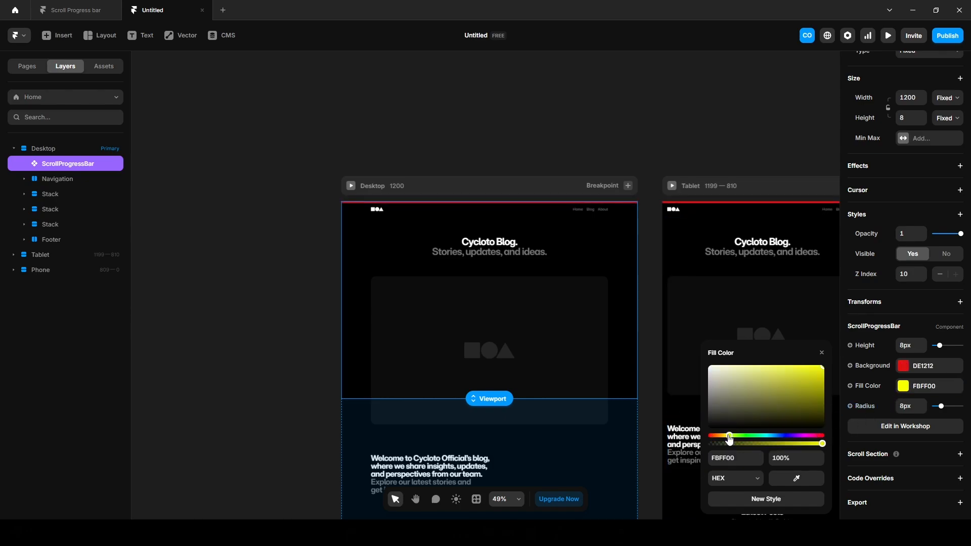
pyautogui.moveTo(801, 384); pyautogui.dragTo(813, 406)
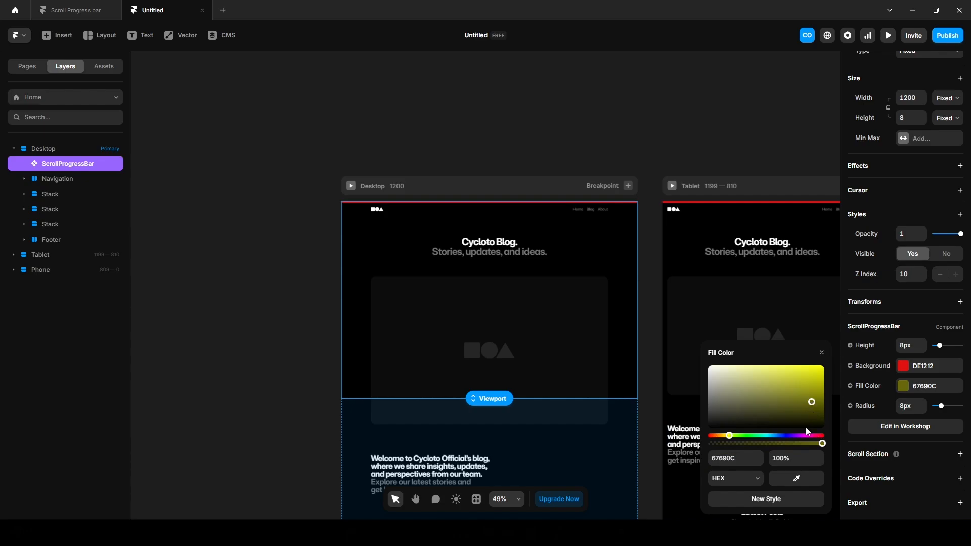
pyautogui.click(808, 376)
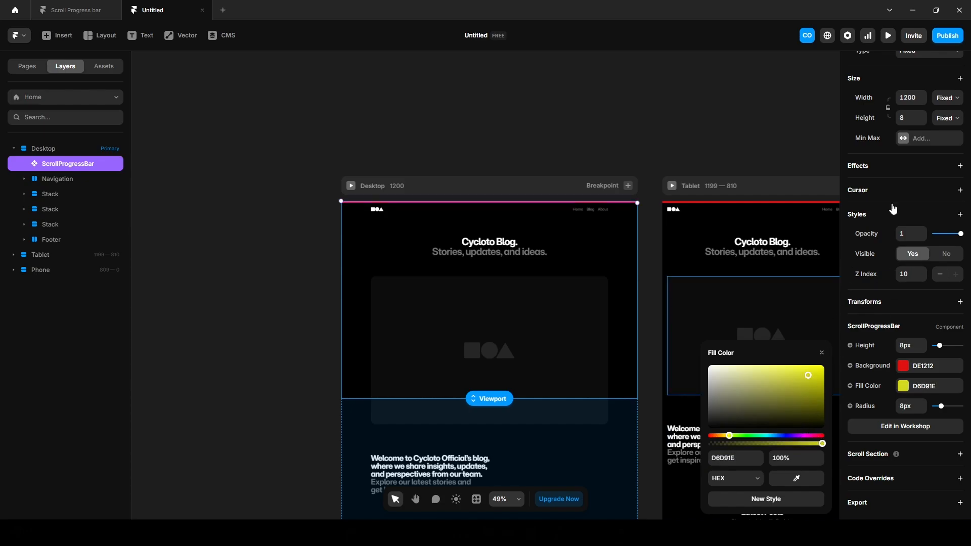
# Preview the page, scroll down and up to check the red and yellow progress bar, and return to the canvas.
pyautogui.click(889, 36)
pyautogui.scroll(-5, 553, 414)
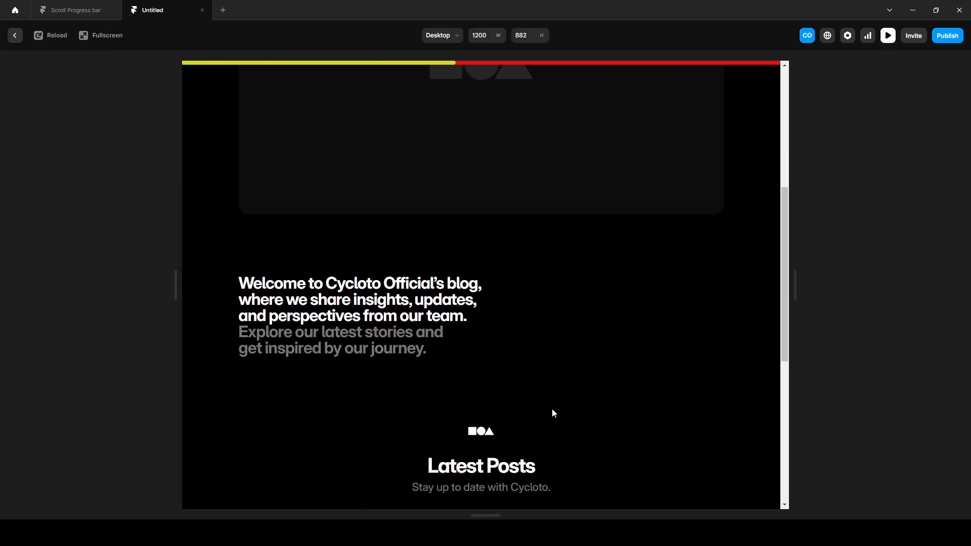
pyautogui.scroll(4, 552, 414)
pyautogui.scroll(-2, 553, 413)
pyautogui.scroll(-2, 552, 413)
pyautogui.scroll(5, 552, 413)
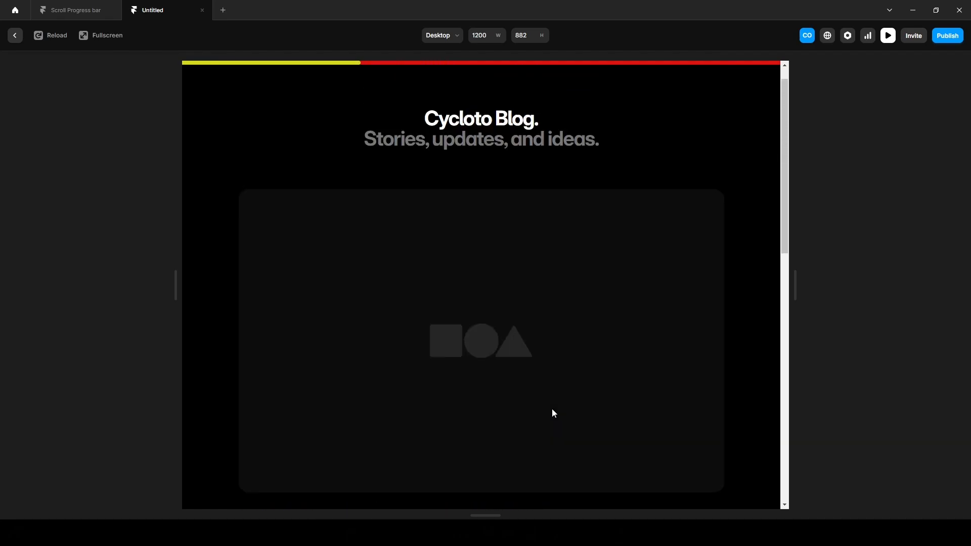
pyautogui.click(21, 42)
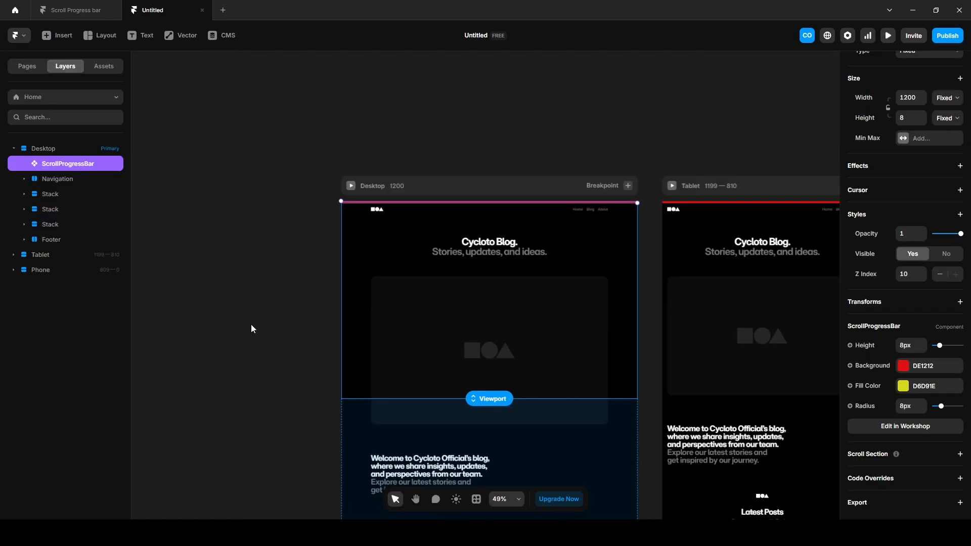
# Undo the background and fill color changes on the ScrollProgressBar component.
pyautogui.hotkey('ctrl', 'z')
pyautogui.hotkey('ctrl', 'z')
pyautogui.hotkey('ctrl', 'z')
pyautogui.hotkey('ctrl', 'z')
pyautogui.hotkey('ctrl', 'z')
pyautogui.hotkey('ctrl', 'z')
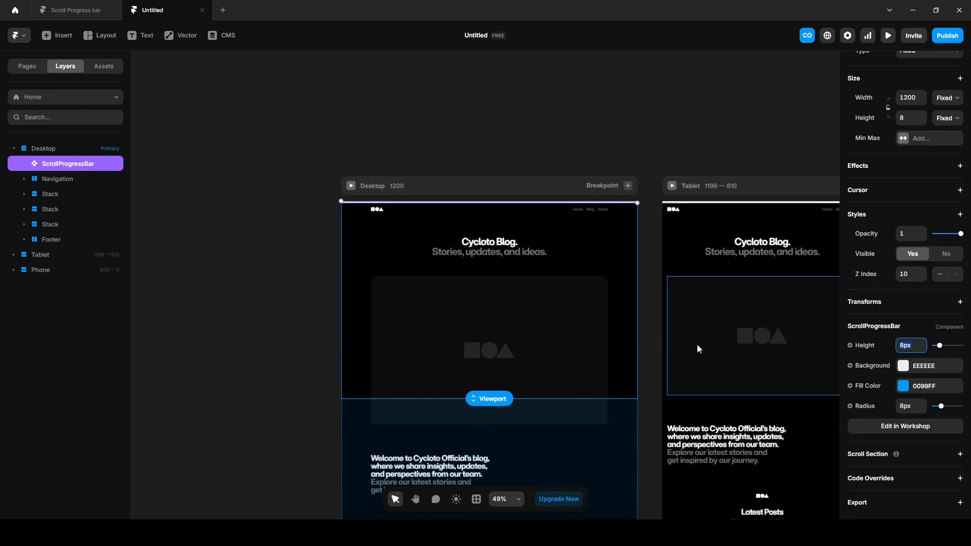
# Set the ScrollProgressBar component's own height property to 4px and check it while scrolling the page preview.
pyautogui.hotkey('ctrl', 'z')
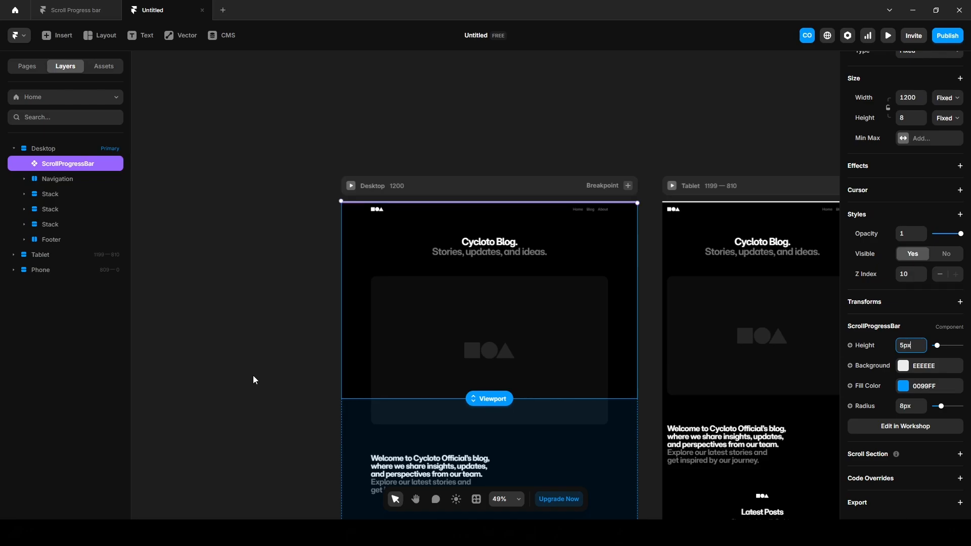
pyautogui.hotkey('ctrl', 'z')
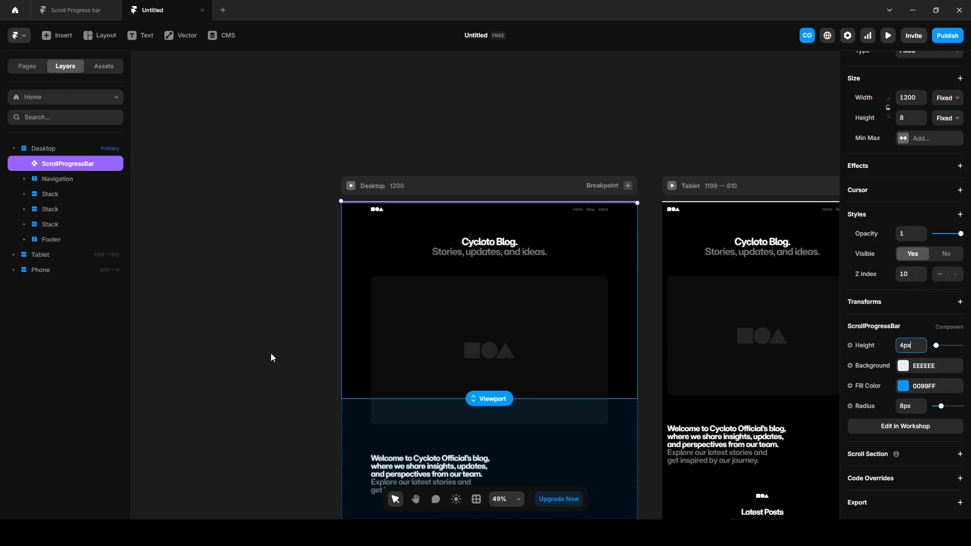
pyautogui.click(888, 35)
pyautogui.scroll(-3, 478, 339)
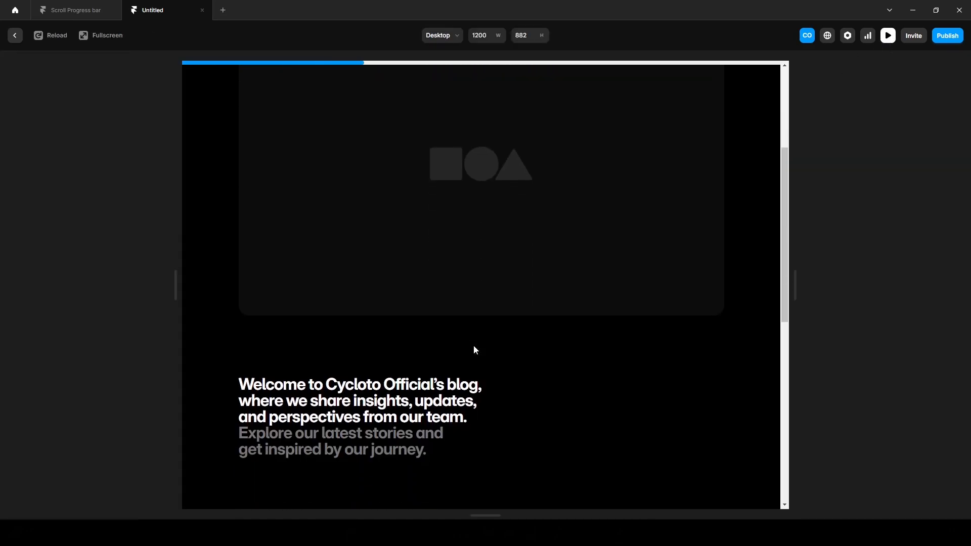
pyautogui.scroll(5, 473, 345)
pyautogui.click(15, 36)
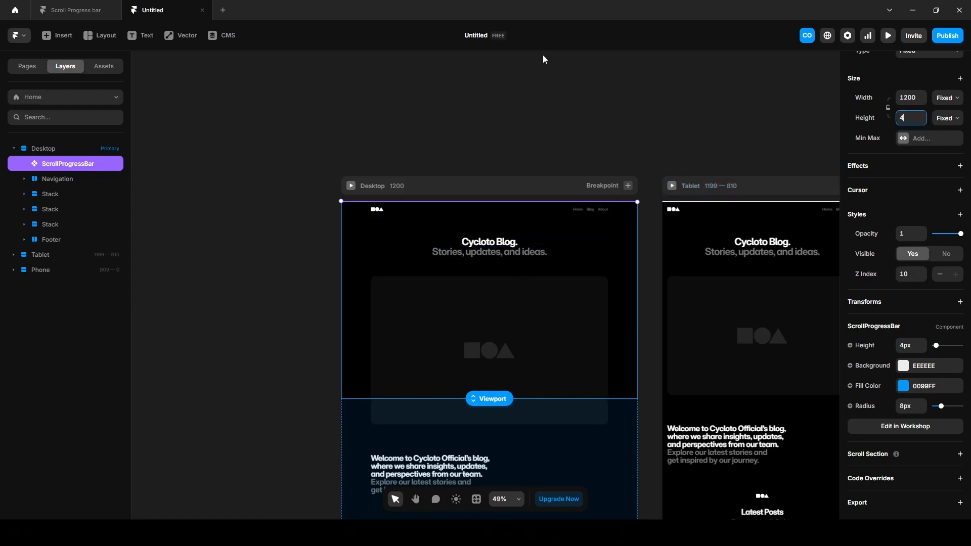
# Set the progress bar layer's size height to 4 and check its thickness by scrolling through the page preview.
pyautogui.click(589, 97)
pyautogui.click(887, 35)
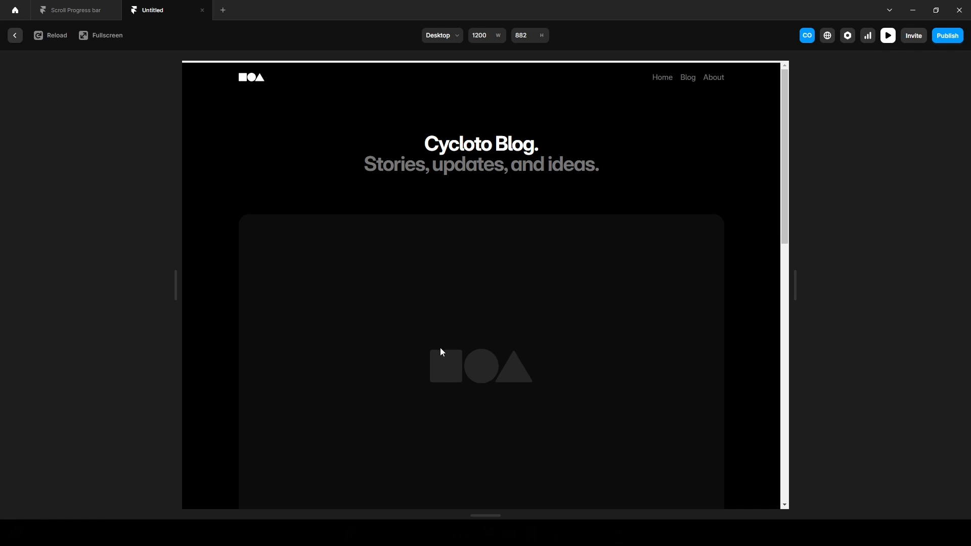
pyautogui.scroll(-5, 440, 348)
pyautogui.scroll(-4, 441, 348)
pyautogui.scroll(9, 440, 347)
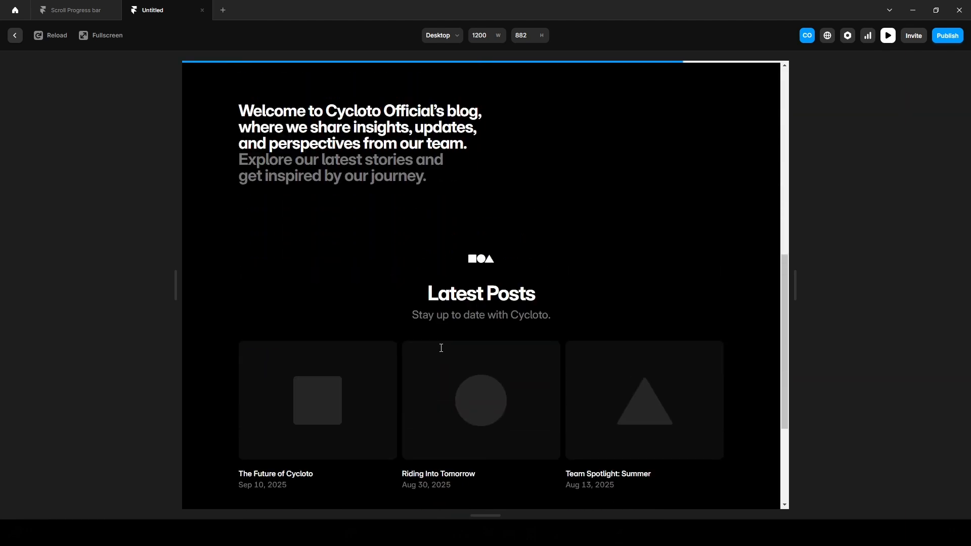
pyautogui.click(14, 36)
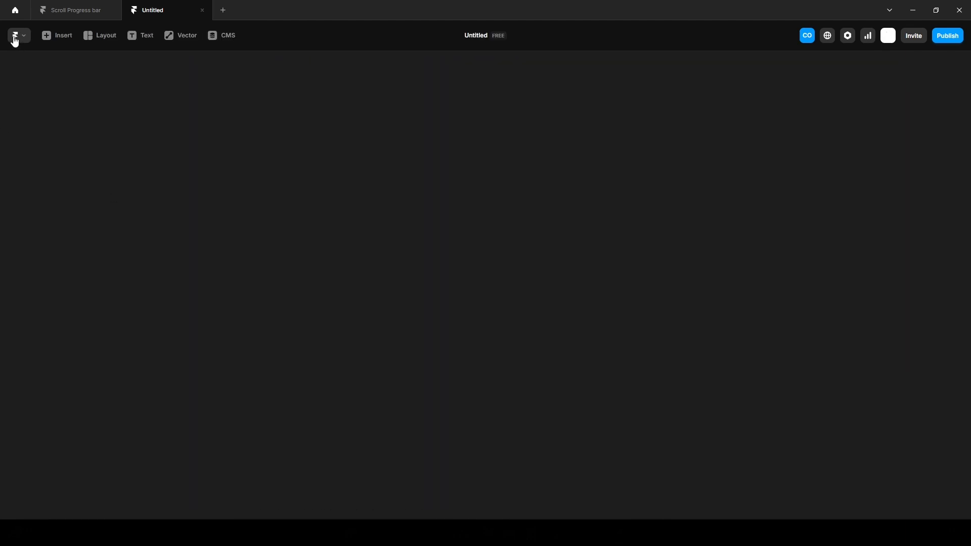
# Try a size height of 2 for the progress bar layer and 2px for its component height.
pyautogui.write('2')
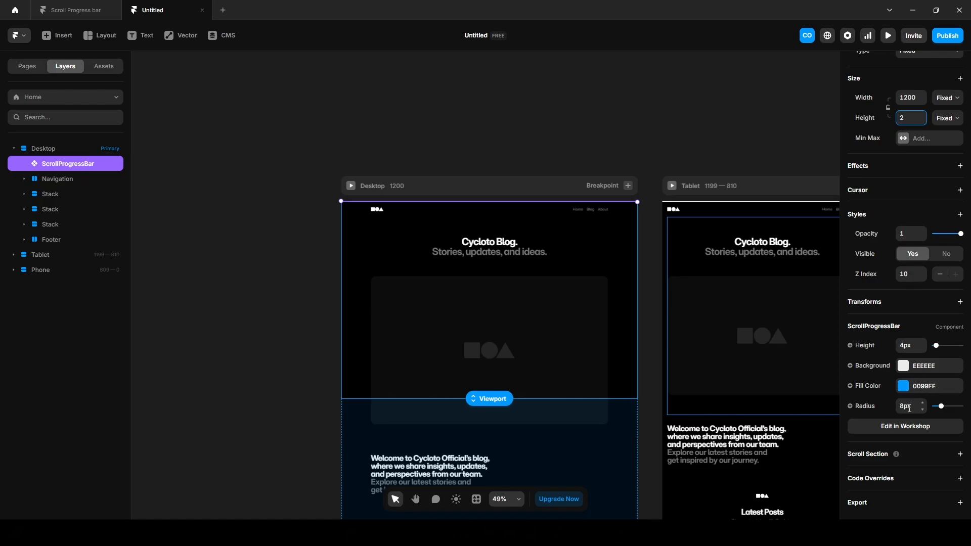
pyautogui.click(906, 346)
pyautogui.write('2')
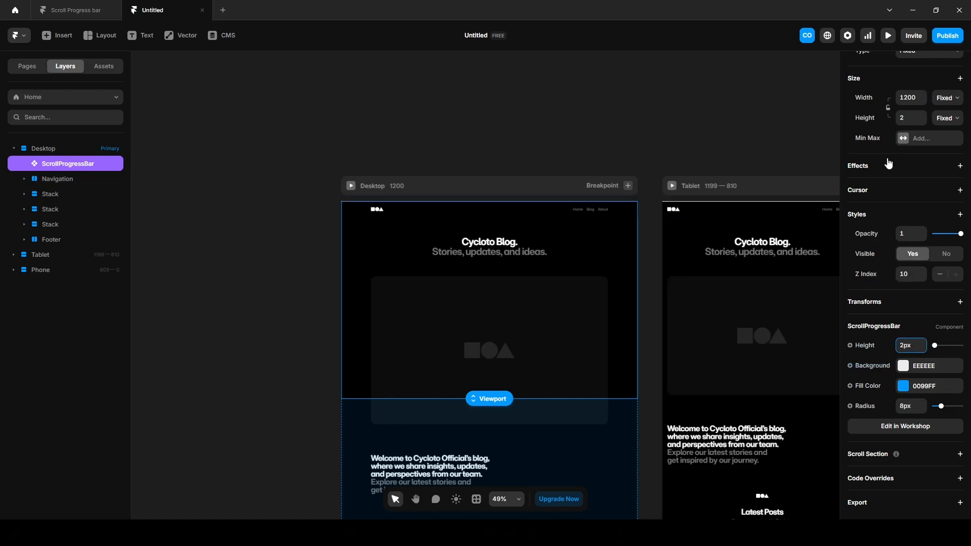
# Preview the page, scroll down and back up to check the 2px bar, and return to the canvas.
pyautogui.click(891, 40)
pyautogui.scroll(-10, 551, 420)
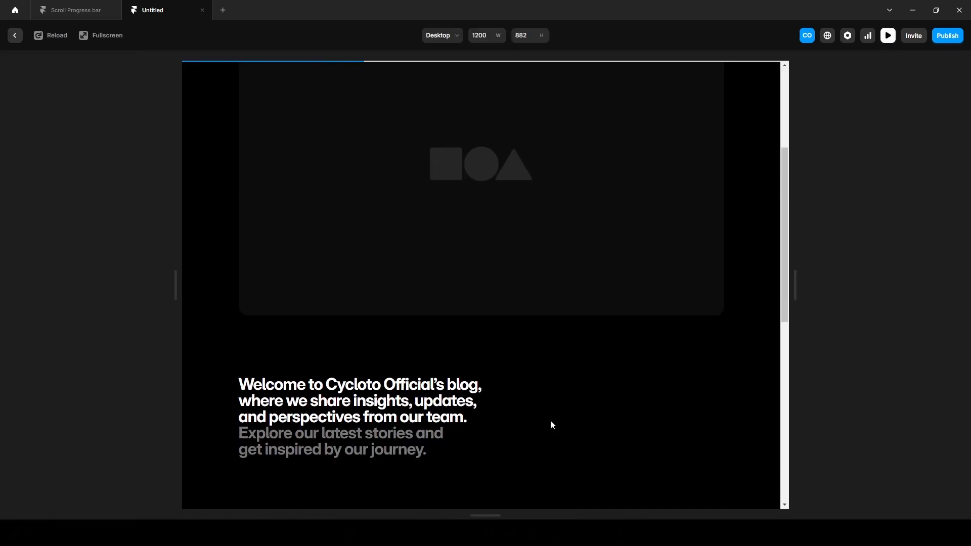
pyautogui.scroll(10, 551, 425)
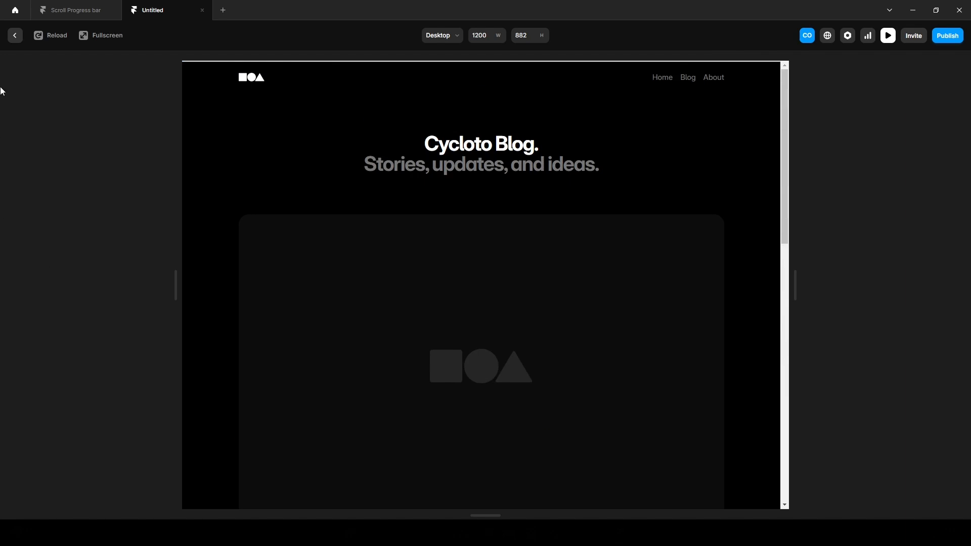
pyautogui.click(15, 42)
pyautogui.click(214, 313)
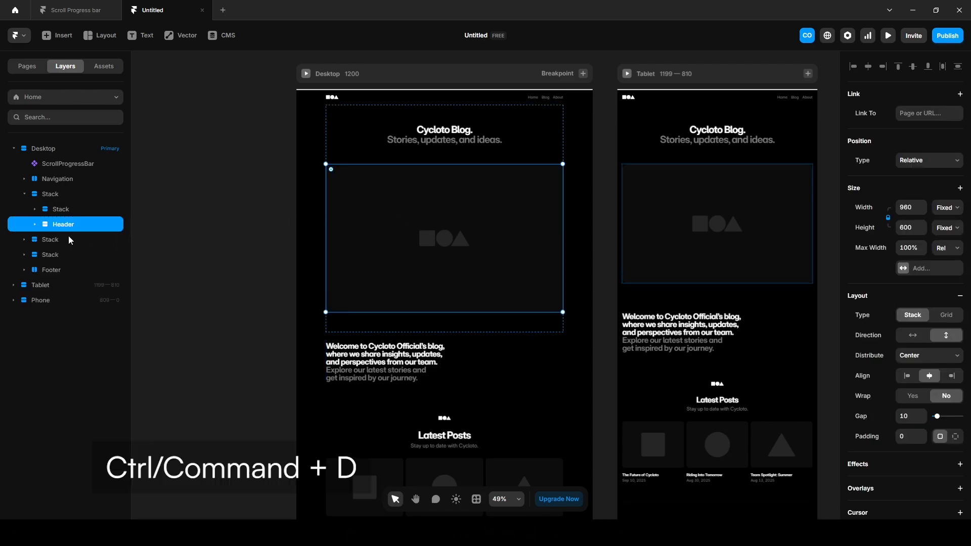
# Duplicate the large Header image block twice and the Welcome text stack twice in the Desktop layout.
pyautogui.hotkey('ctrl', 'd')
pyautogui.hotkey('ctrl', 'd')
pyautogui.scroll(-10, 184, 283)
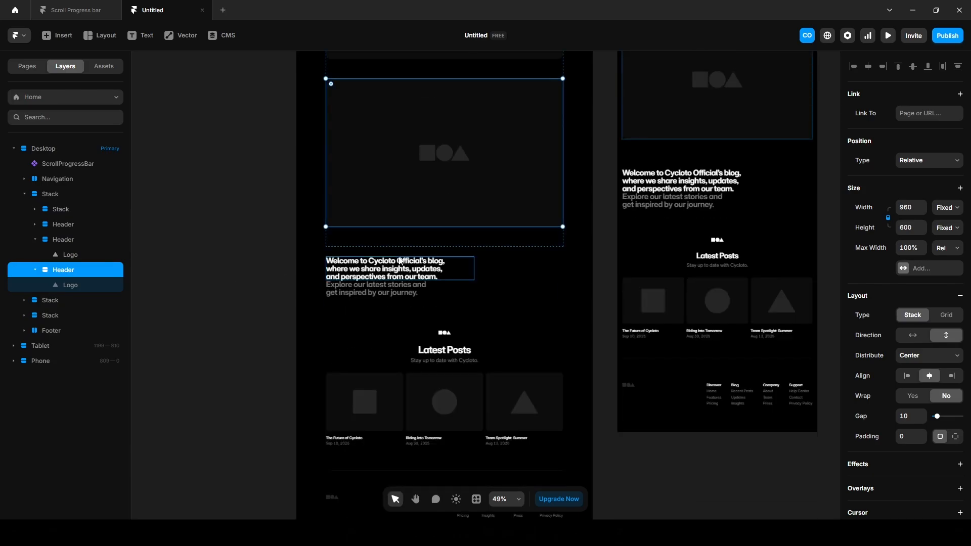
pyautogui.click(408, 301)
pyautogui.hotkey('ctrl', 'd')
pyautogui.hotkey('ctrl', 'd')
# Duplicate the Latest Posts stack twice in the Desktop layout and deselect it.
pyautogui.scroll(-5, 281, 364)
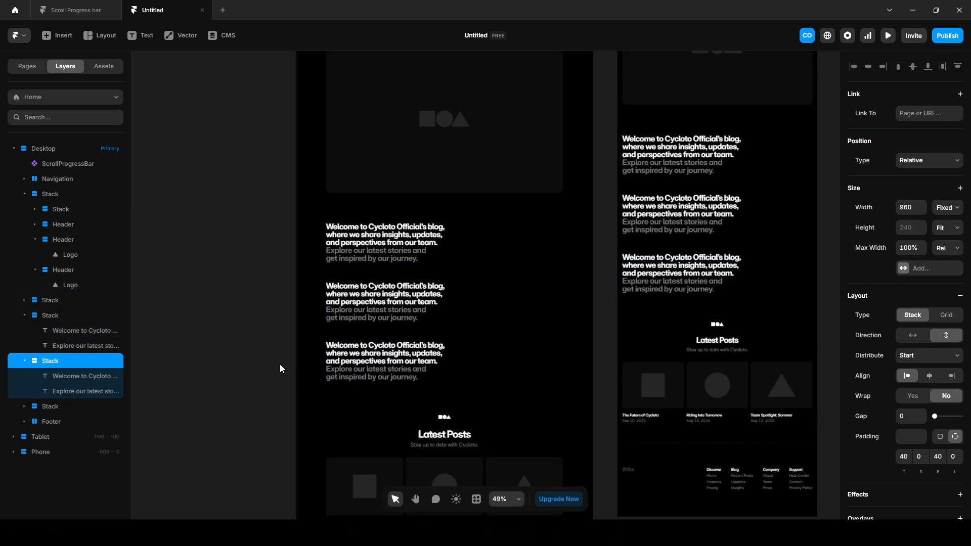
pyautogui.hotkey('ctrl', 'd')
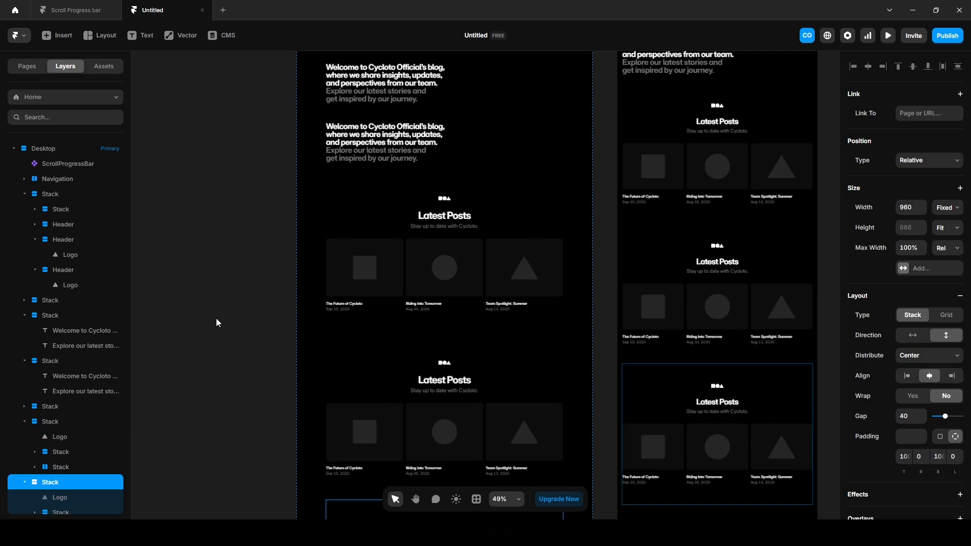
pyautogui.scroll(-8, 217, 317)
pyautogui.click(609, 324)
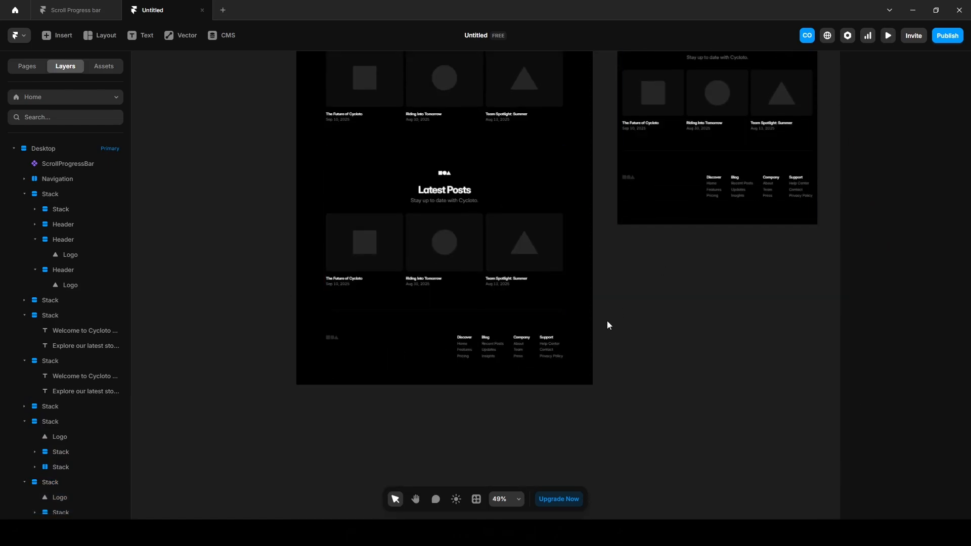
# Preview the lengthened page, scroll to the footer to check how the progress bar fills, and return to the canvas.
pyautogui.click(889, 36)
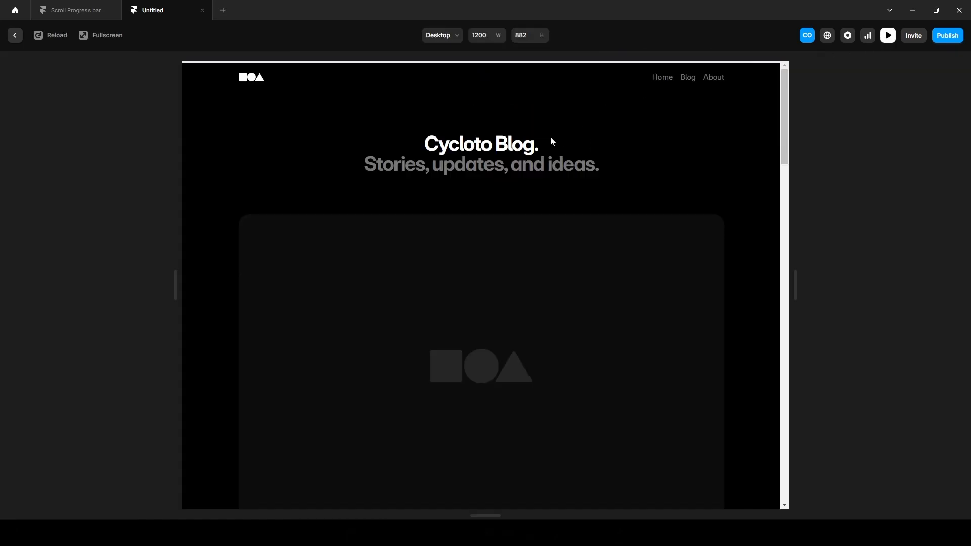
pyautogui.scroll(-6, 383, 417)
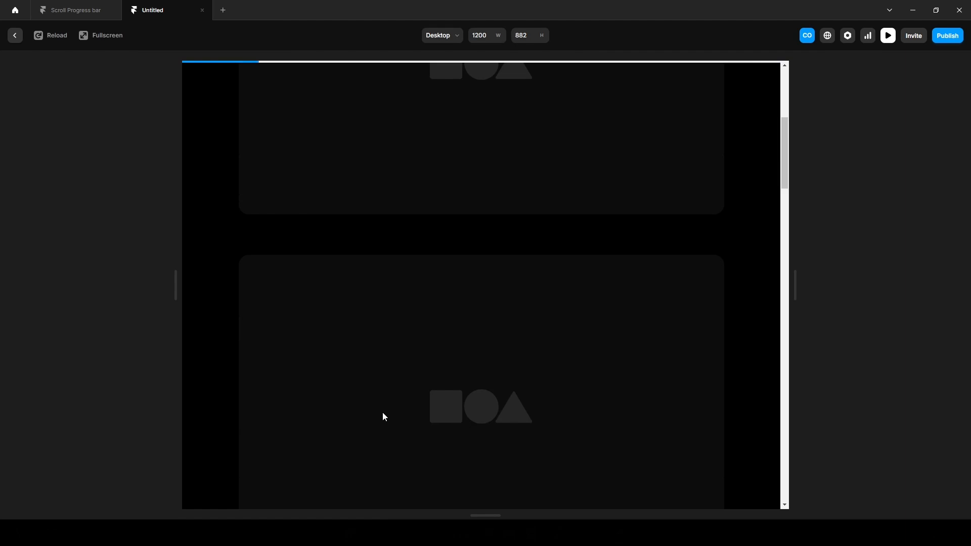
pyautogui.scroll(-2, 383, 417)
pyautogui.scroll(-10, 383, 411)
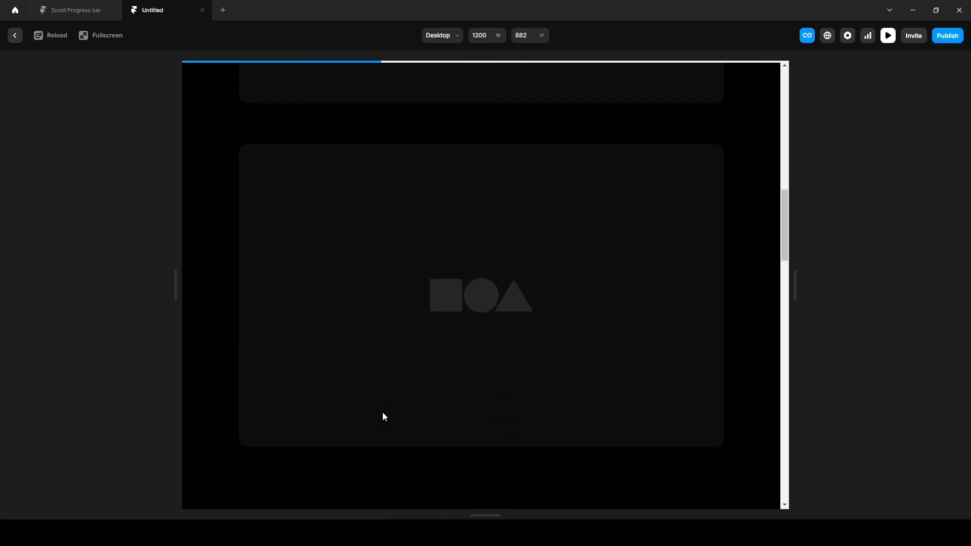
pyautogui.scroll(-7, 382, 413)
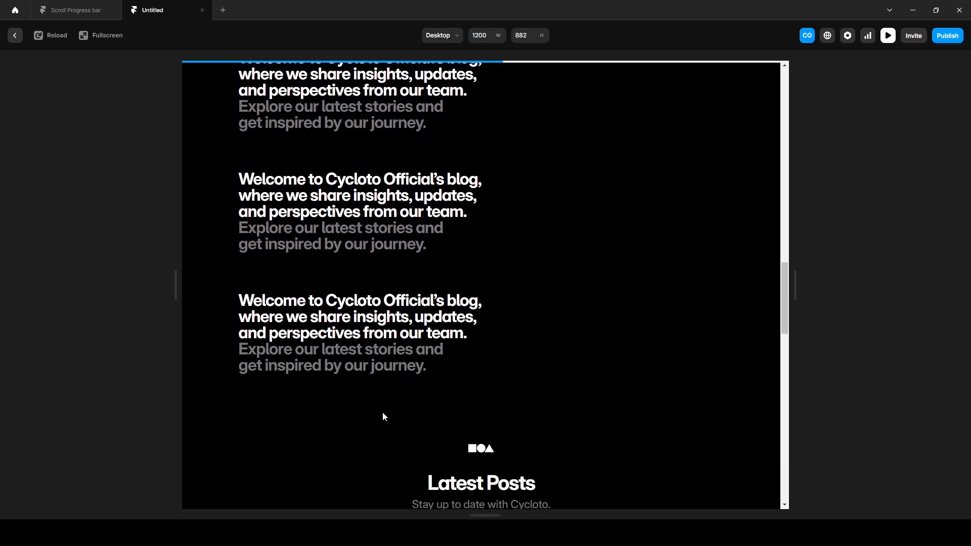
pyautogui.scroll(-10, 382, 413)
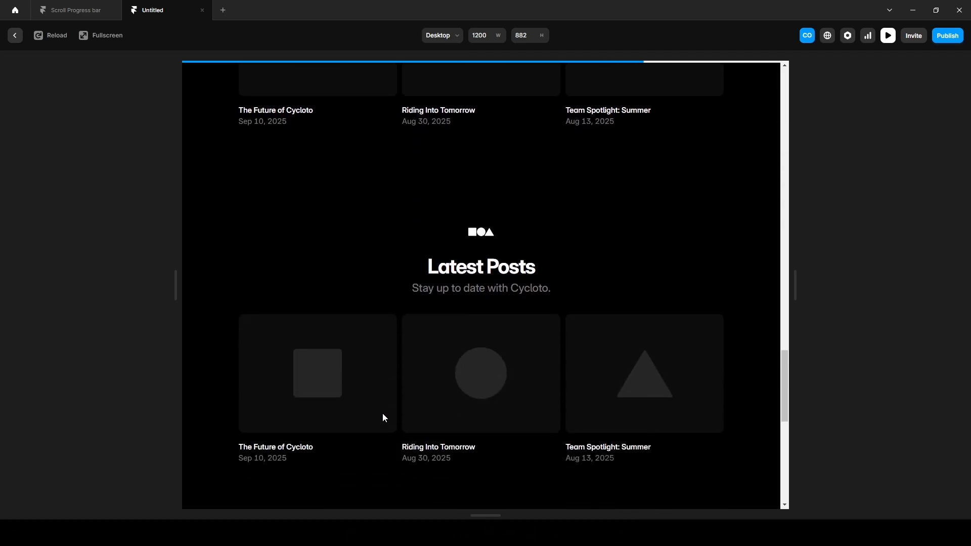
pyautogui.scroll(-8, 383, 413)
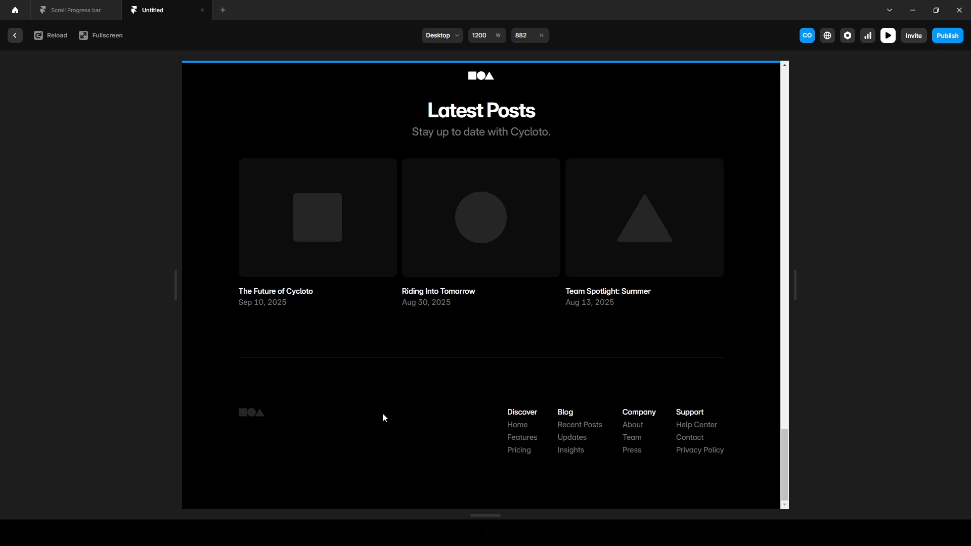
pyautogui.click(15, 35)
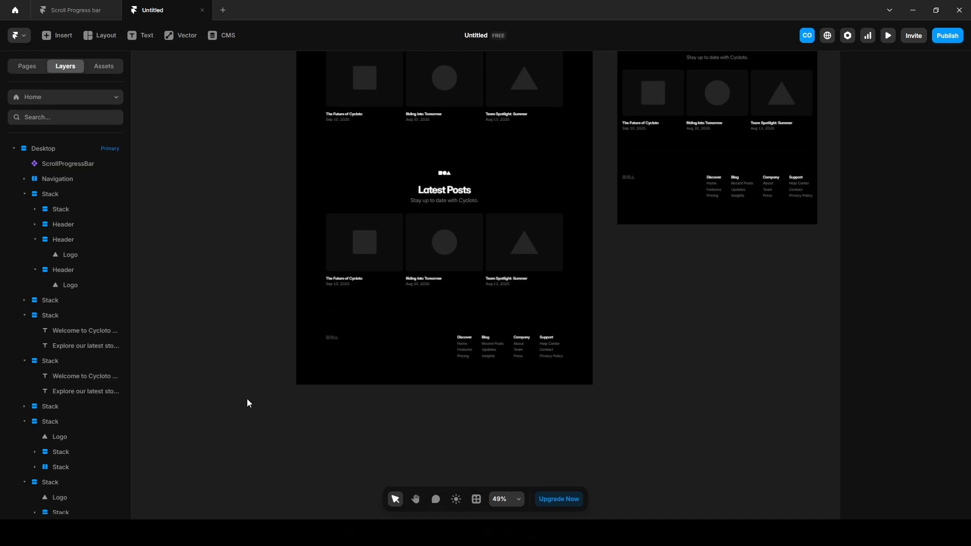
# Select the ScrollProgressBar layer and open it for editing in Workshop.
pyautogui.click(66, 163)
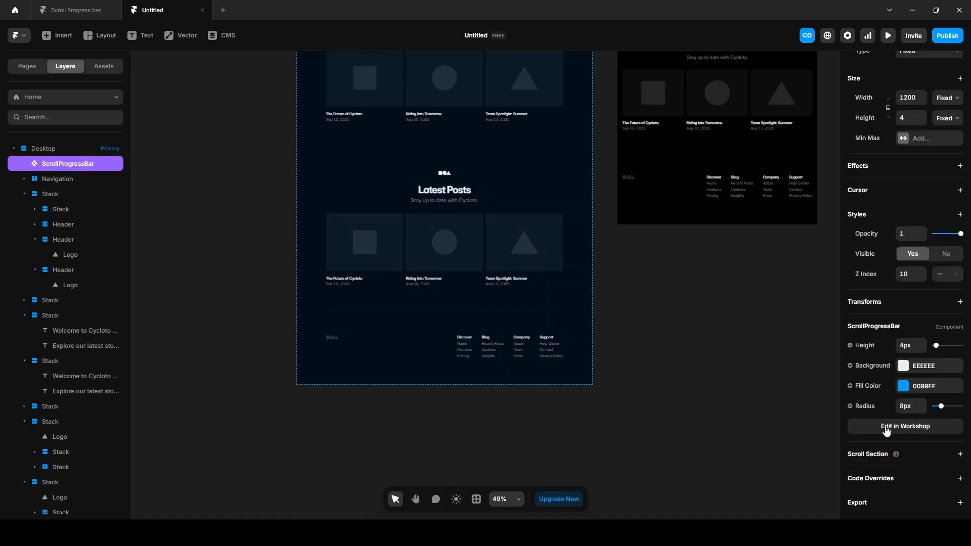
pyautogui.click(902, 429)
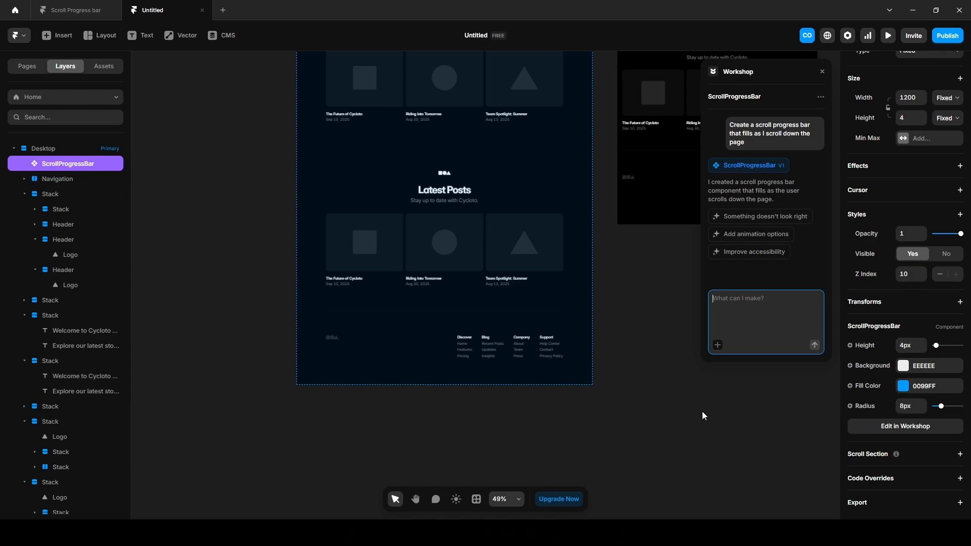
# Preview the page again and scroll down to the repeated Welcome sections, watching the progress bar.
pyautogui.hotkey('ctrl', 'p')
pyautogui.scroll(-7, 457, 412)
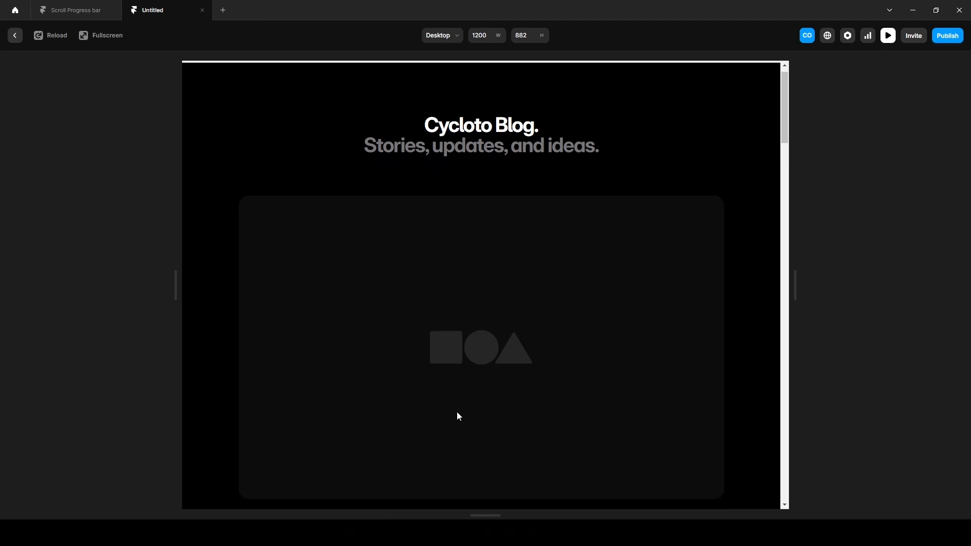
pyautogui.scroll(-5, 457, 415)
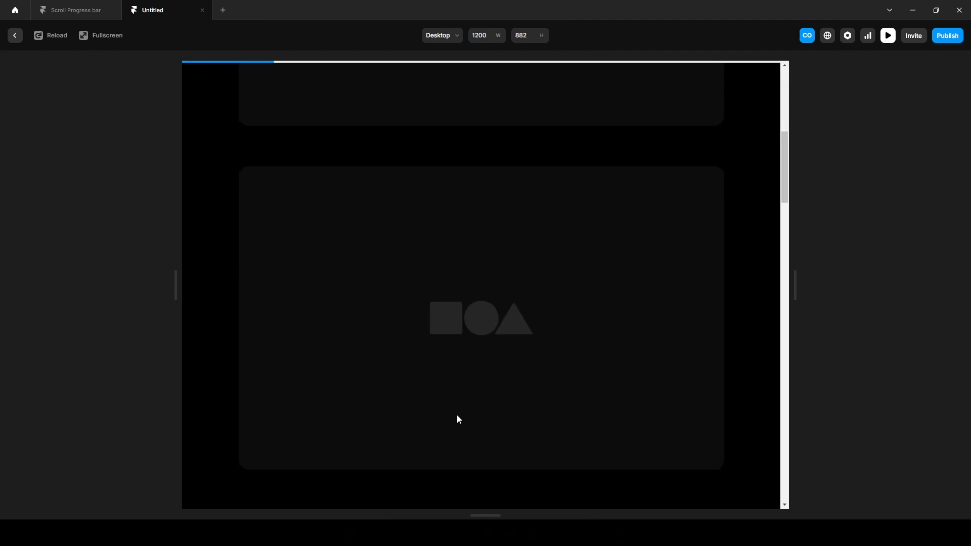
pyautogui.scroll(-4, 458, 416)
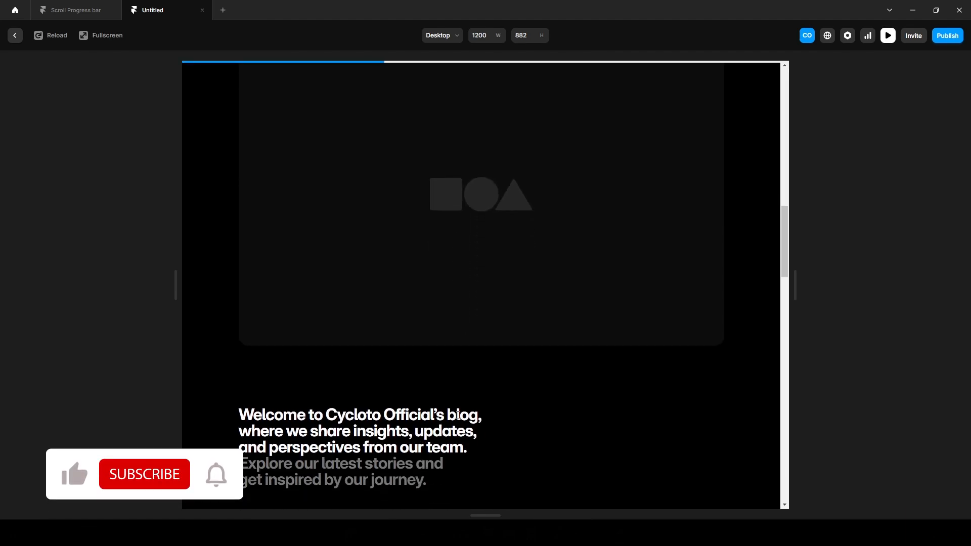
pyautogui.scroll(-5, 458, 415)
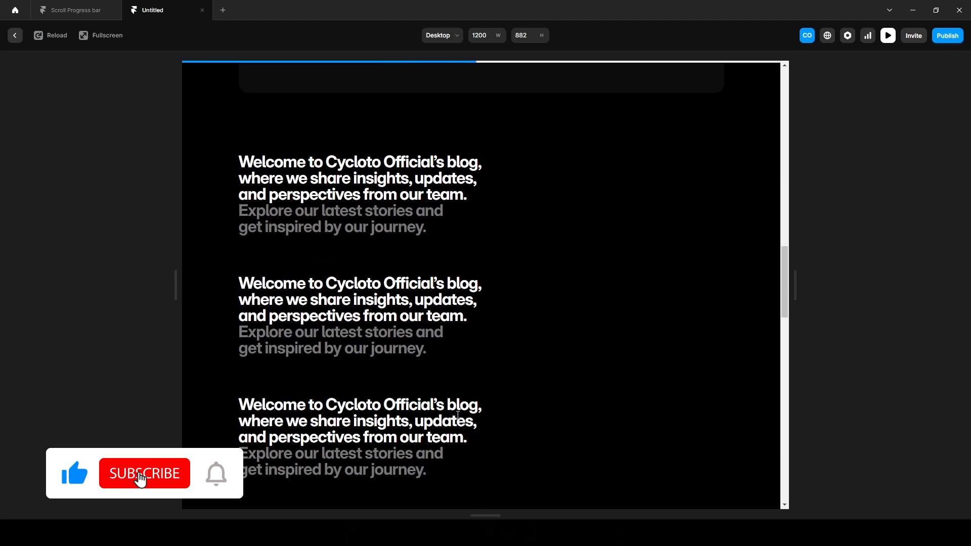